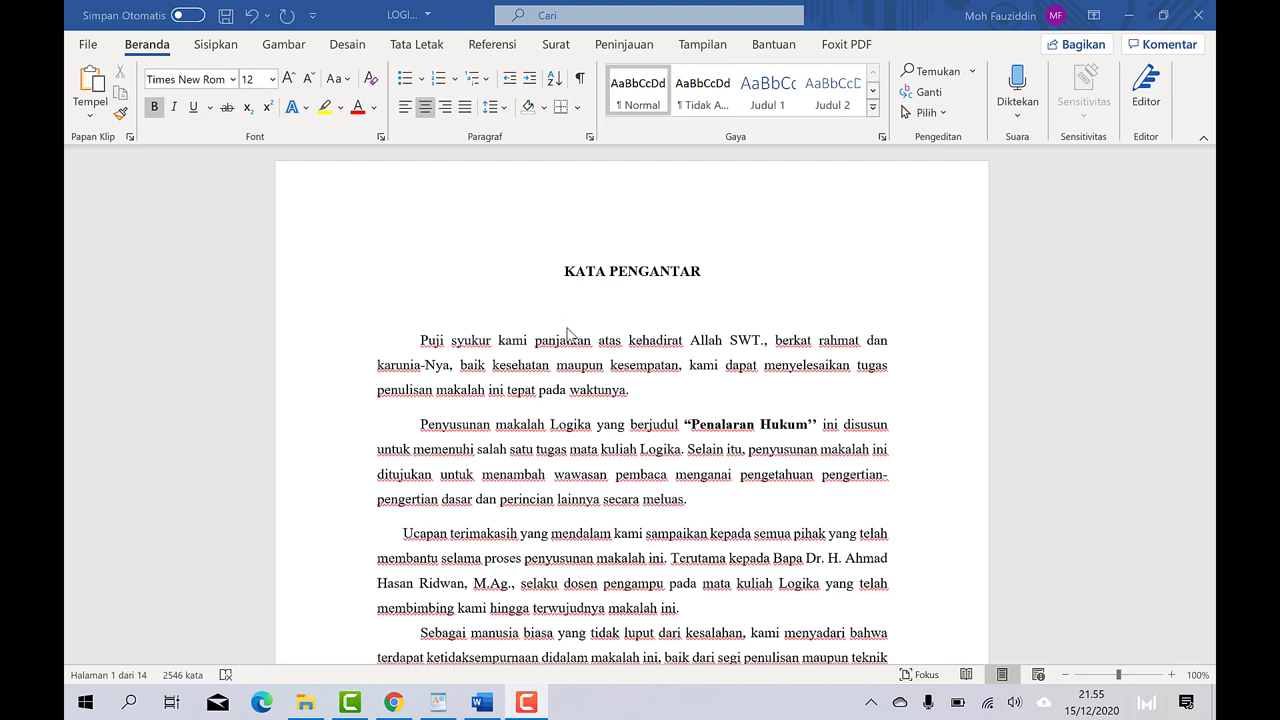
# - Open the Pemeriksa Ejaan (Proofing) page of Word Options through File > Opsi
pyautogui.scroll(-1, 568, 335)
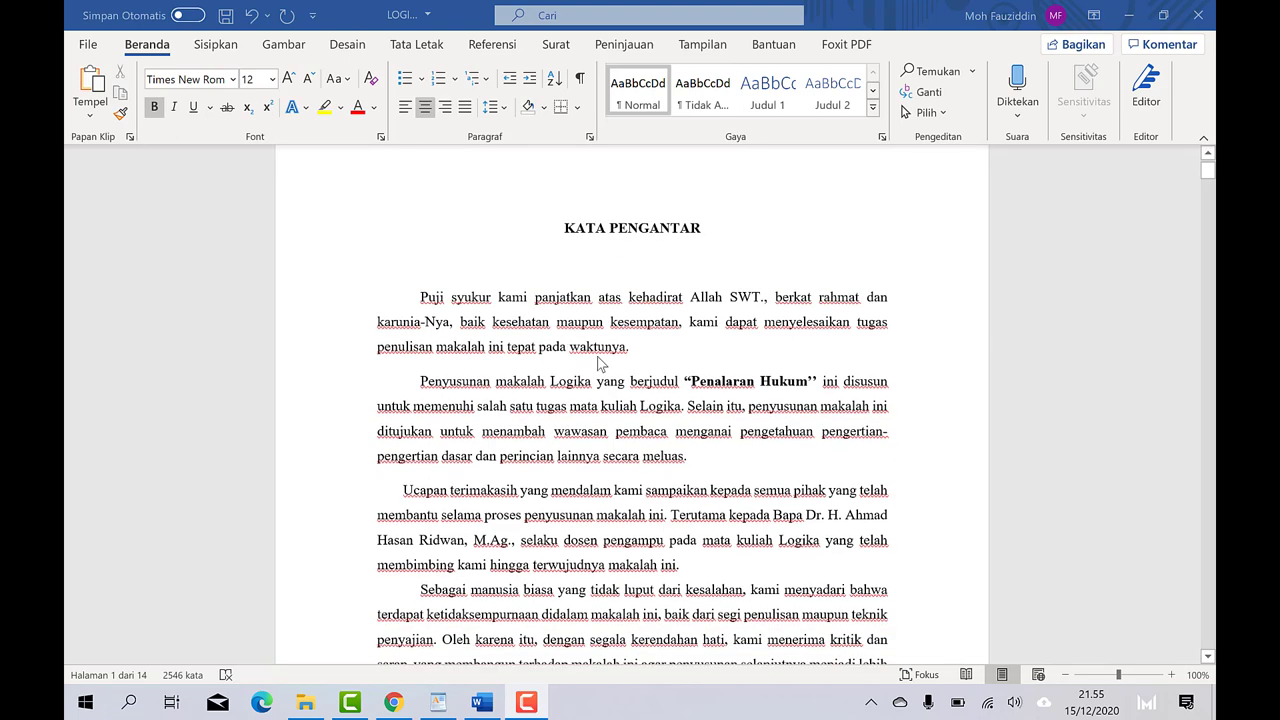
pyautogui.scroll(1, 600, 363)
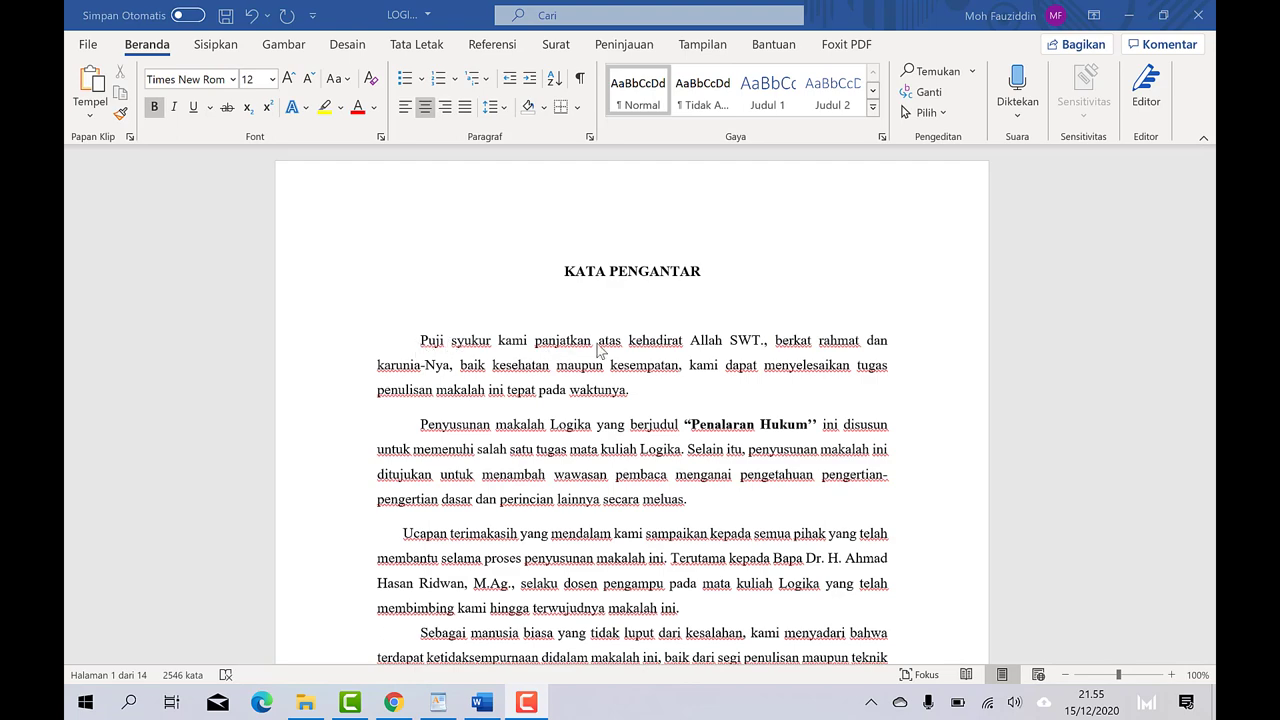
pyautogui.scroll(-2, 600, 350)
pyautogui.scroll(-2, 600, 350)
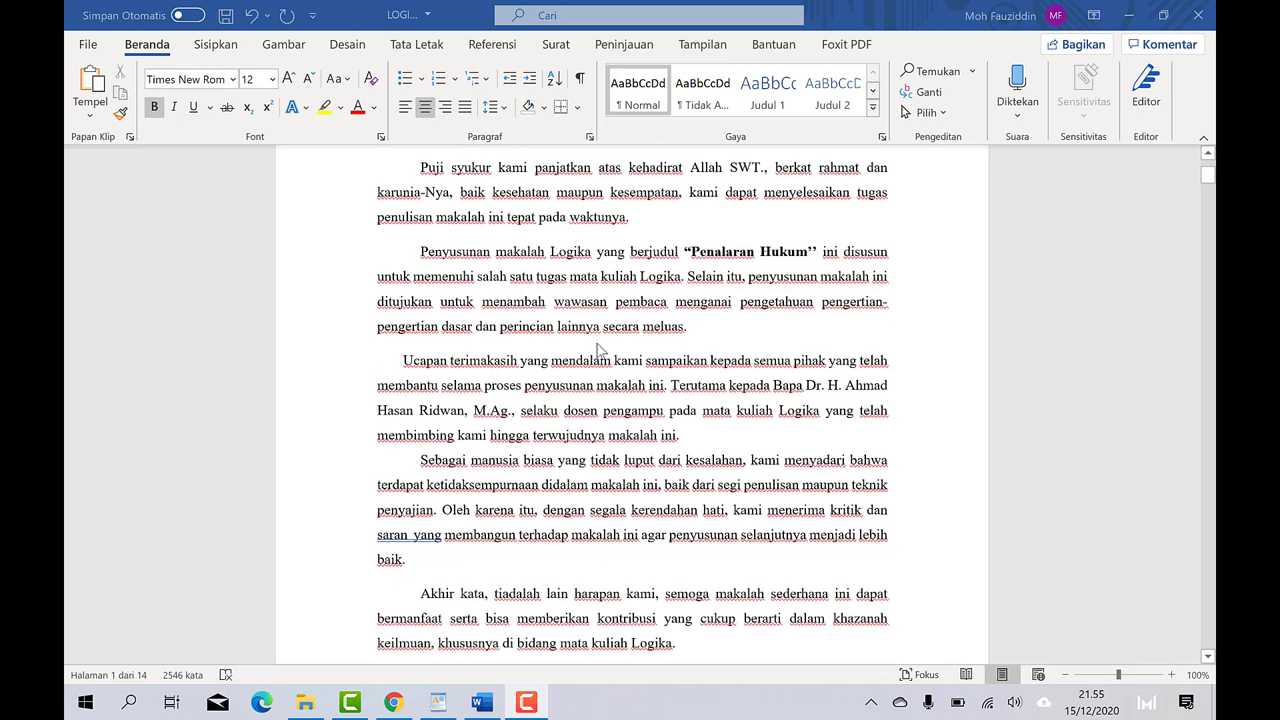
pyautogui.scroll(-2, 598, 347)
pyautogui.scroll(-1, 598, 347)
pyautogui.scroll(-2, 598, 347)
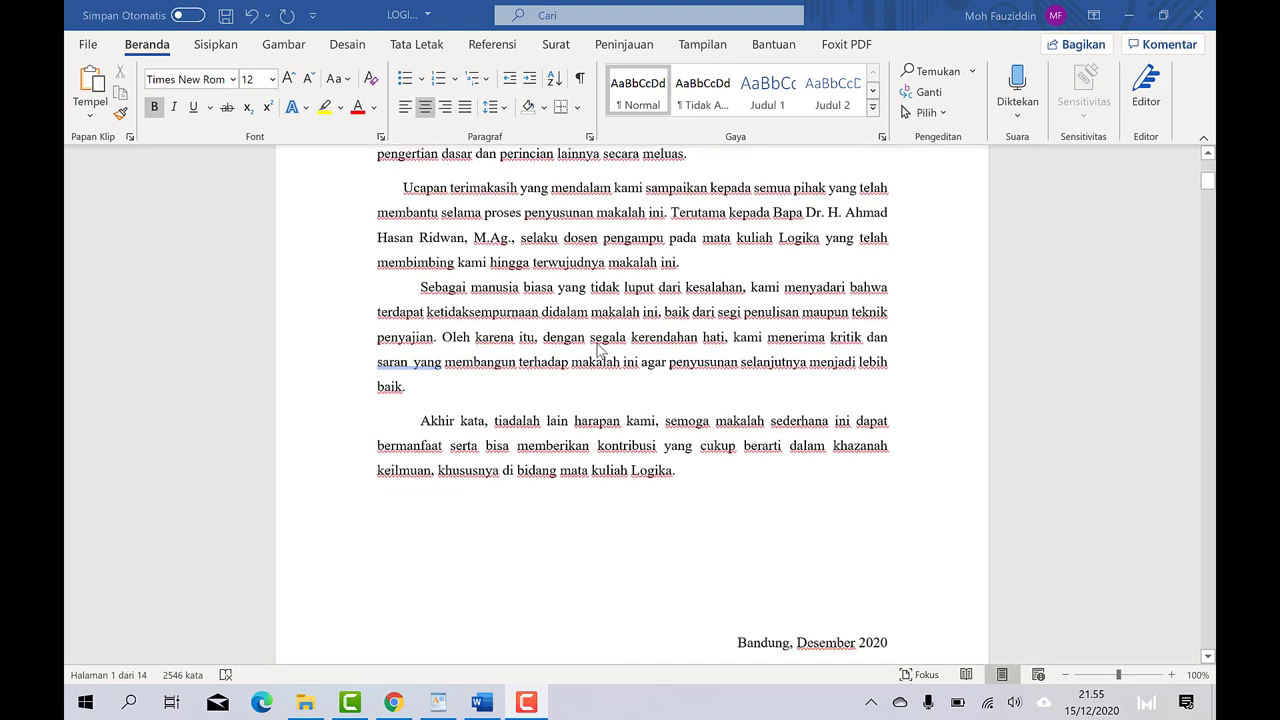
pyautogui.scroll(-1, 598, 347)
pyautogui.scroll(-1, 598, 347)
pyautogui.scroll(1, 600, 350)
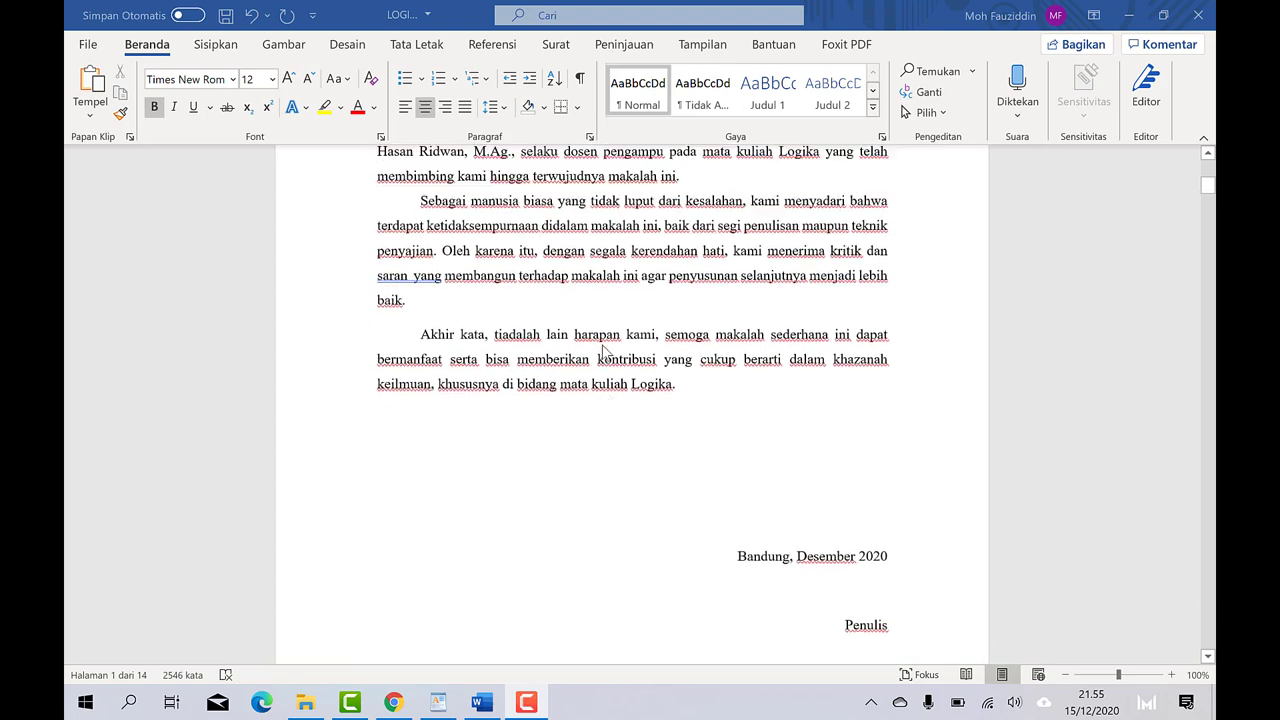
pyautogui.scroll(3, 600, 350)
pyautogui.scroll(2, 602, 351)
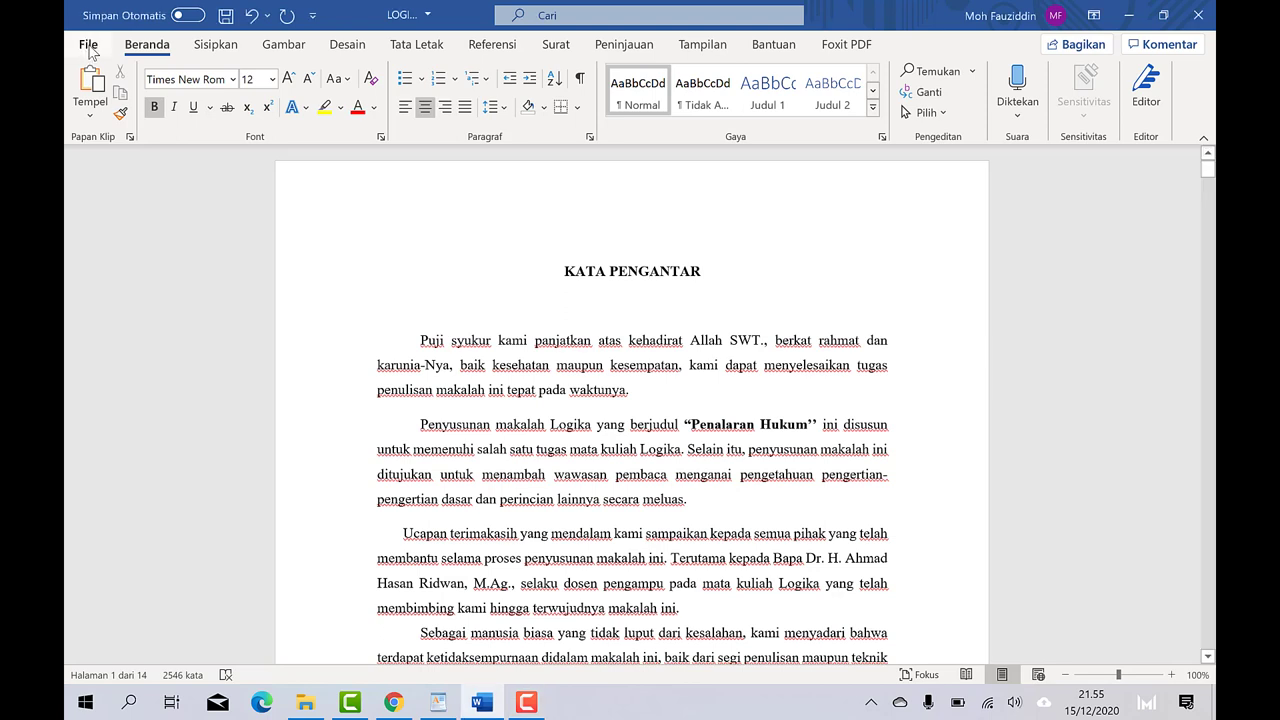
pyautogui.click(88, 45)
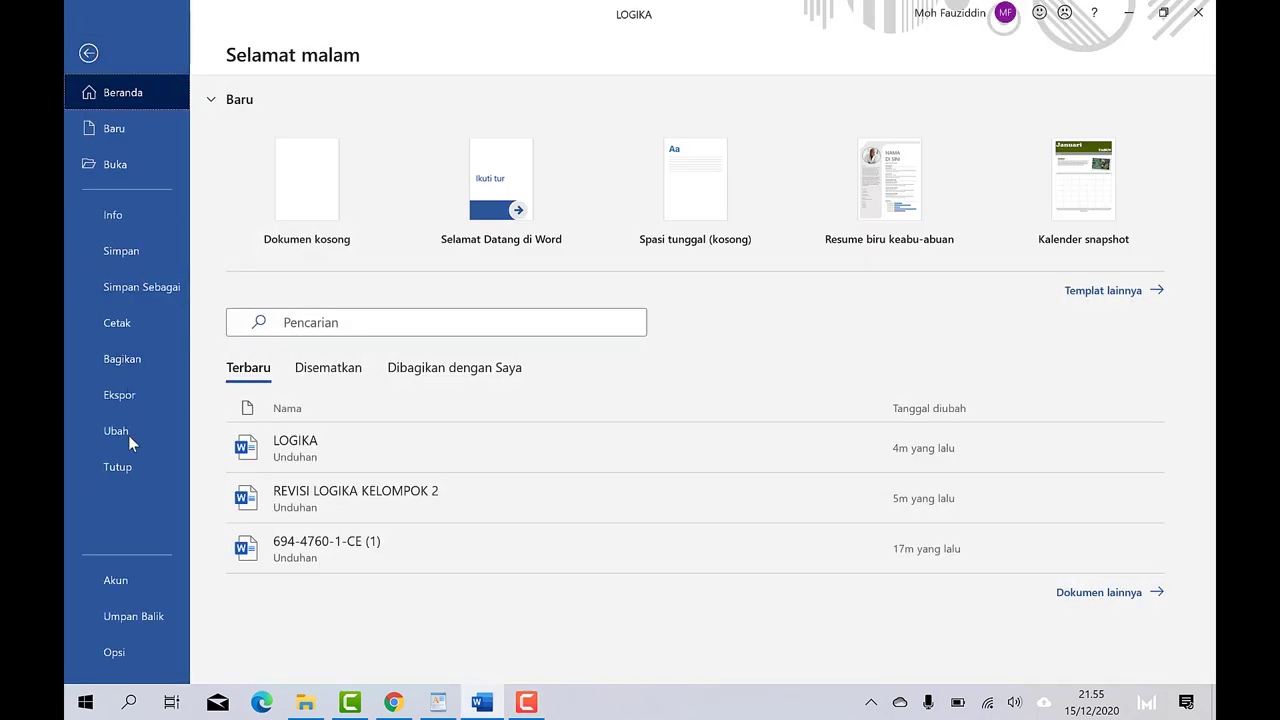
pyautogui.click(127, 650)
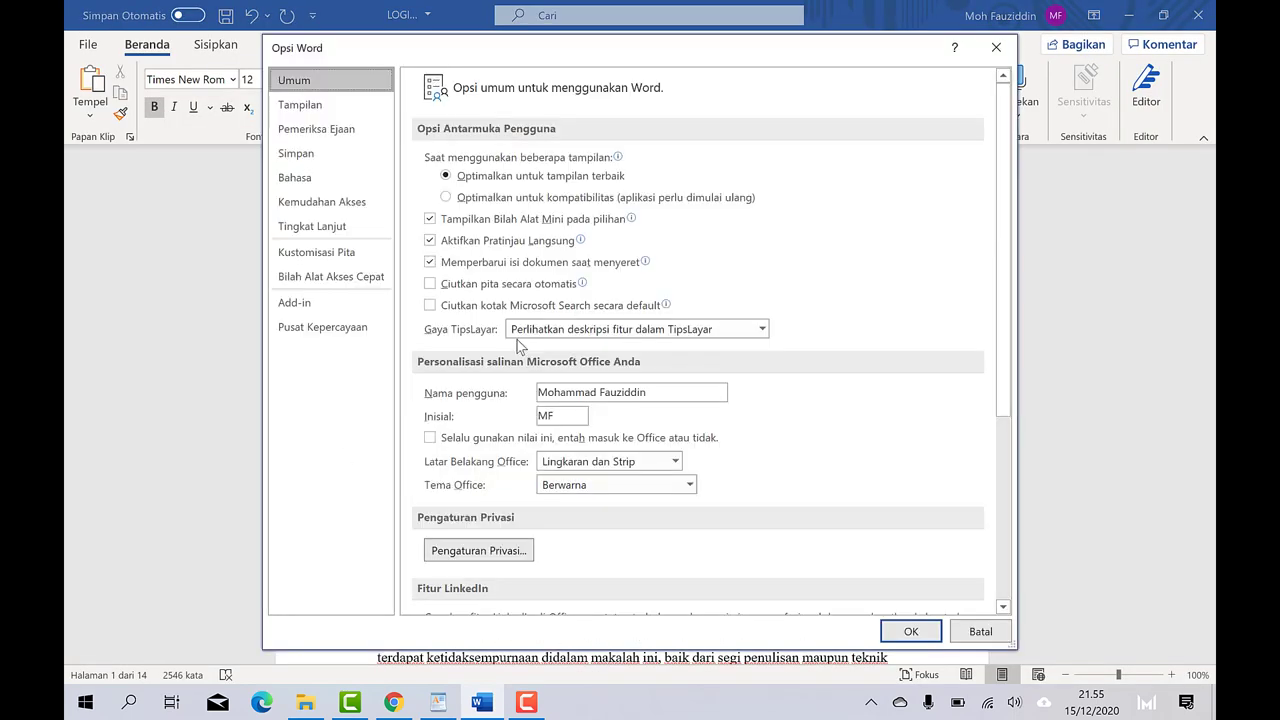
pyautogui.click(315, 134)
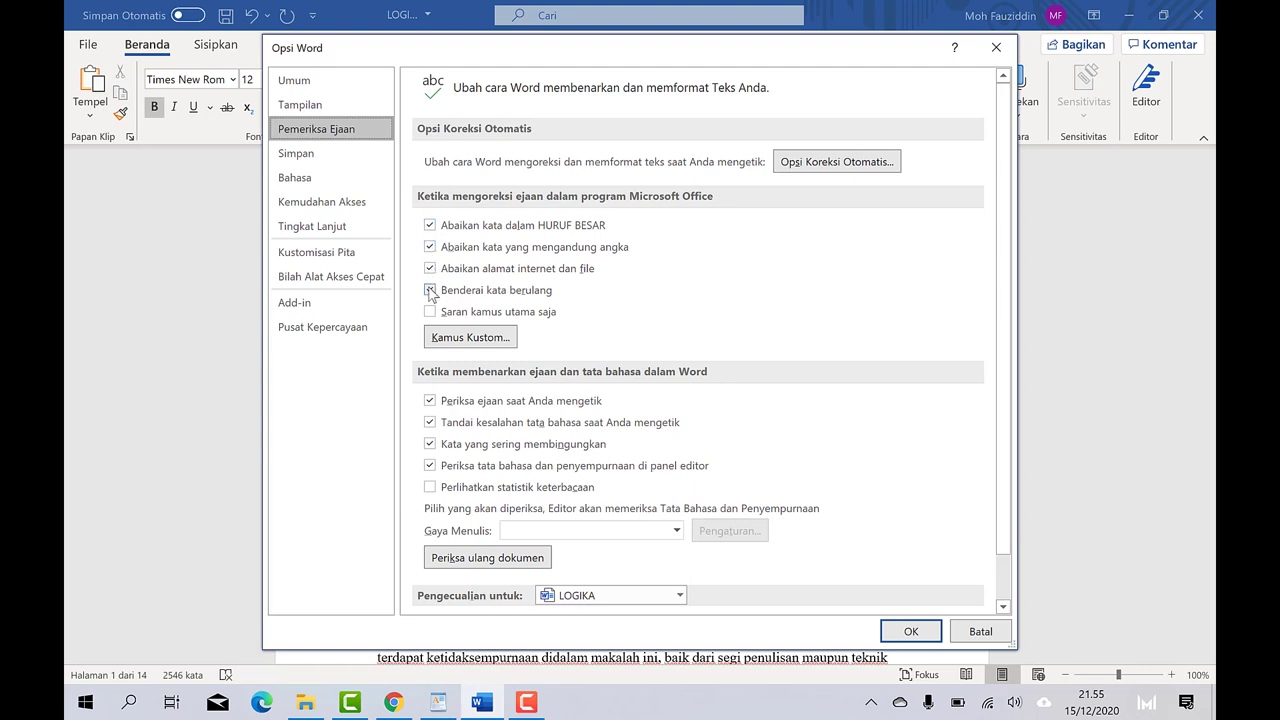
# - In Kamus Kustom, select CUSTOM.DIC and copy its full folder path
pyautogui.click(479, 342)
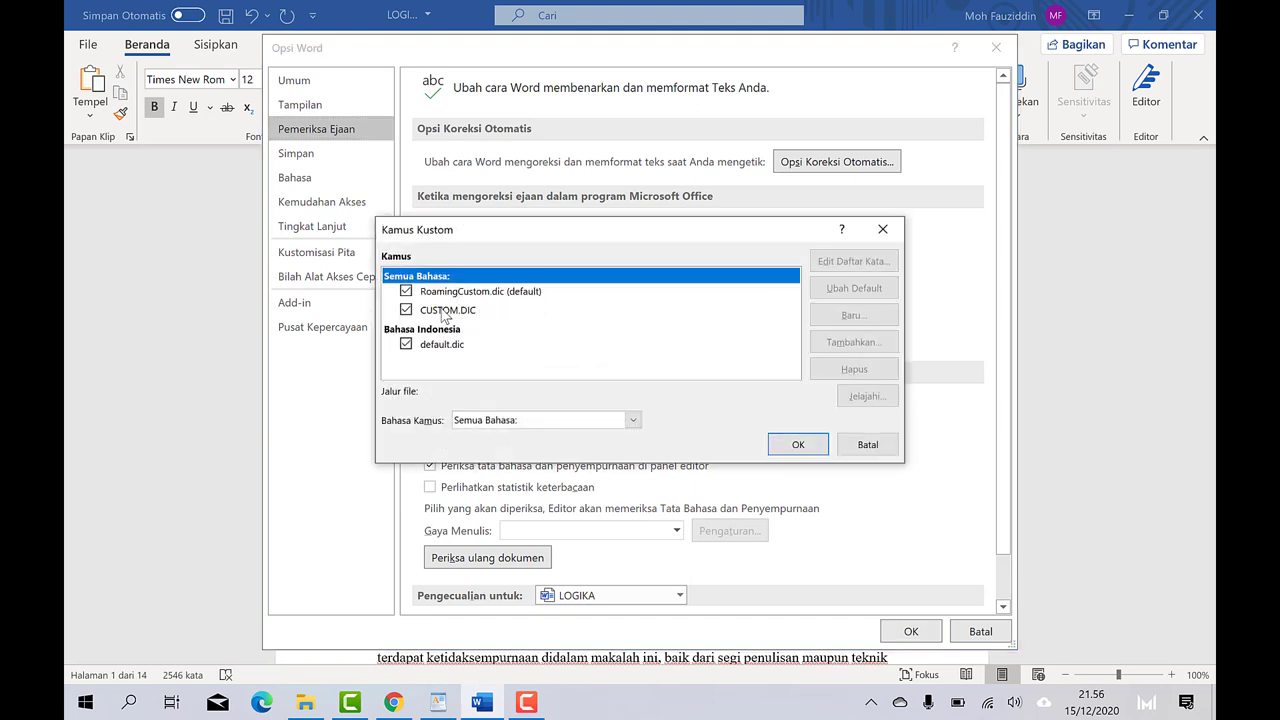
pyautogui.click(440, 312)
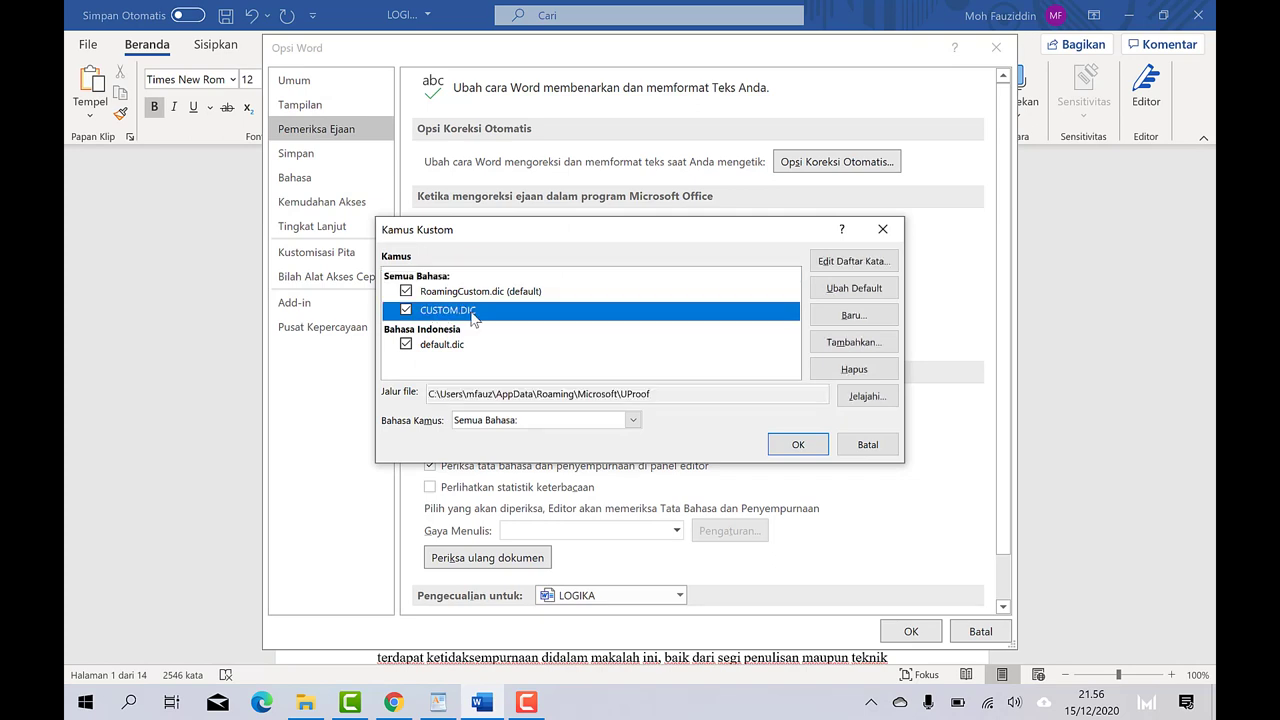
pyautogui.click(671, 397)
pyautogui.moveTo(645, 394); pyautogui.dragTo(424, 394)
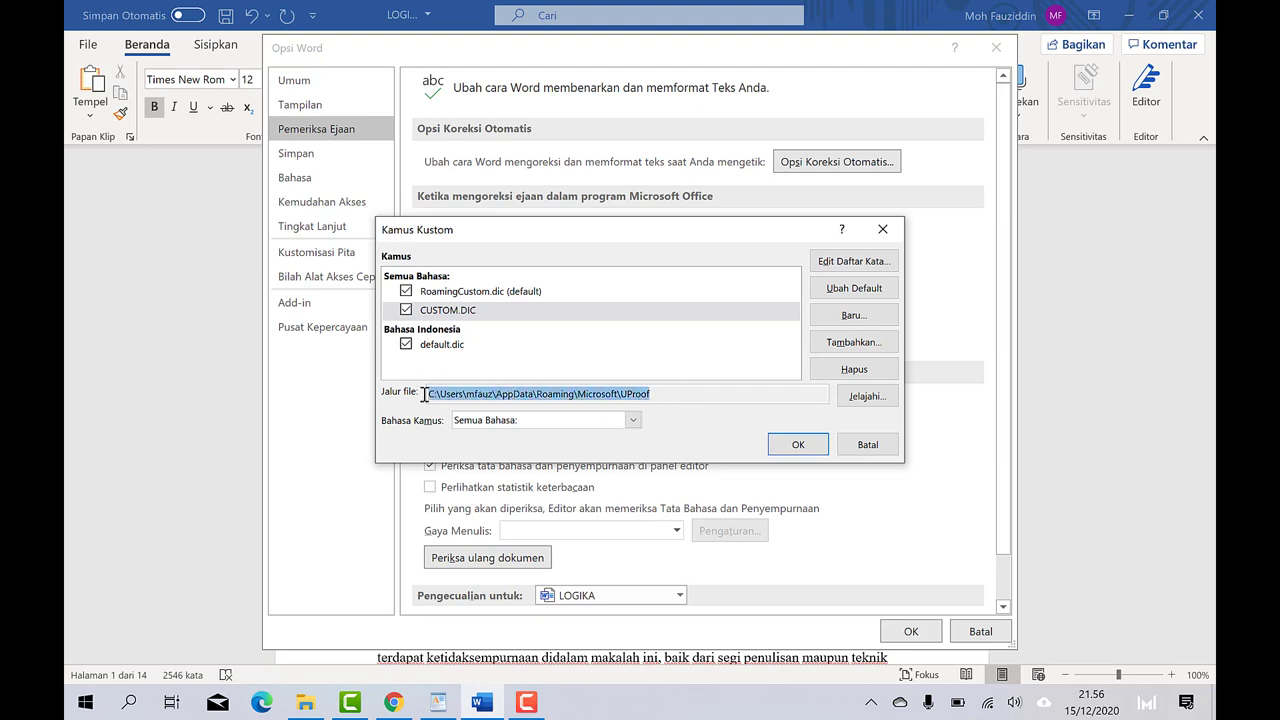
pyautogui.rightClick(475, 393)
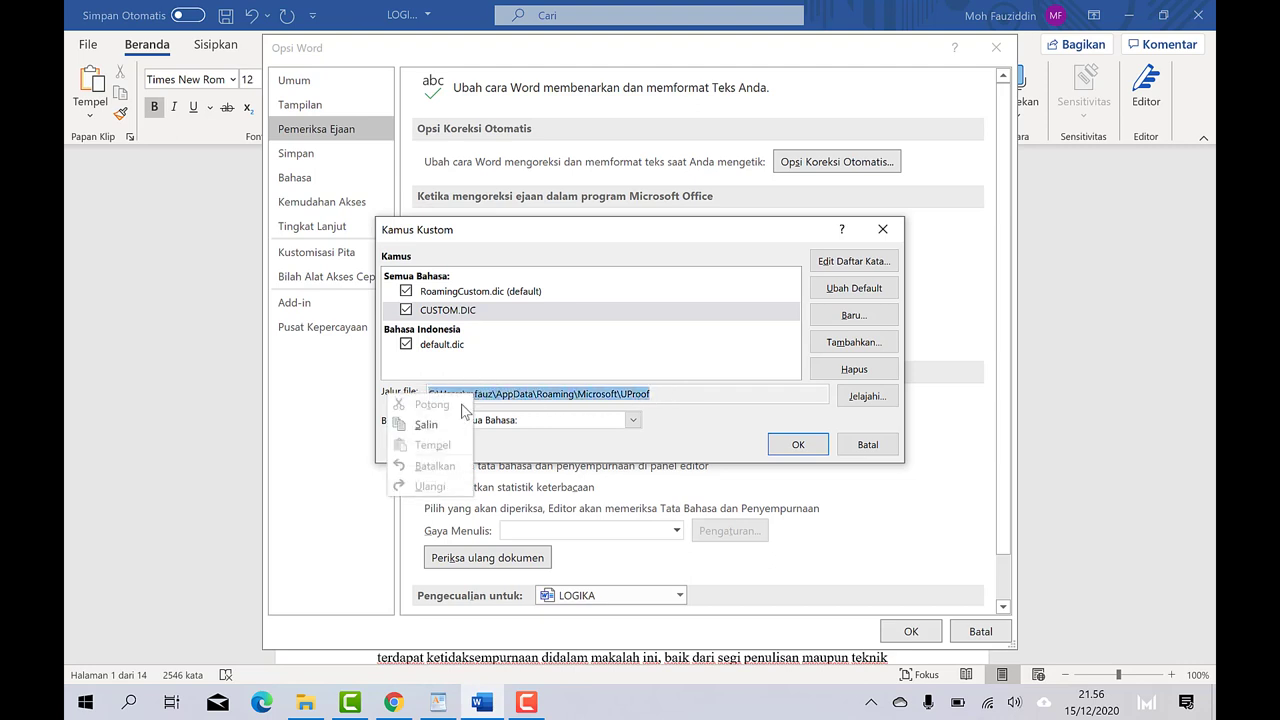
pyautogui.click(444, 426)
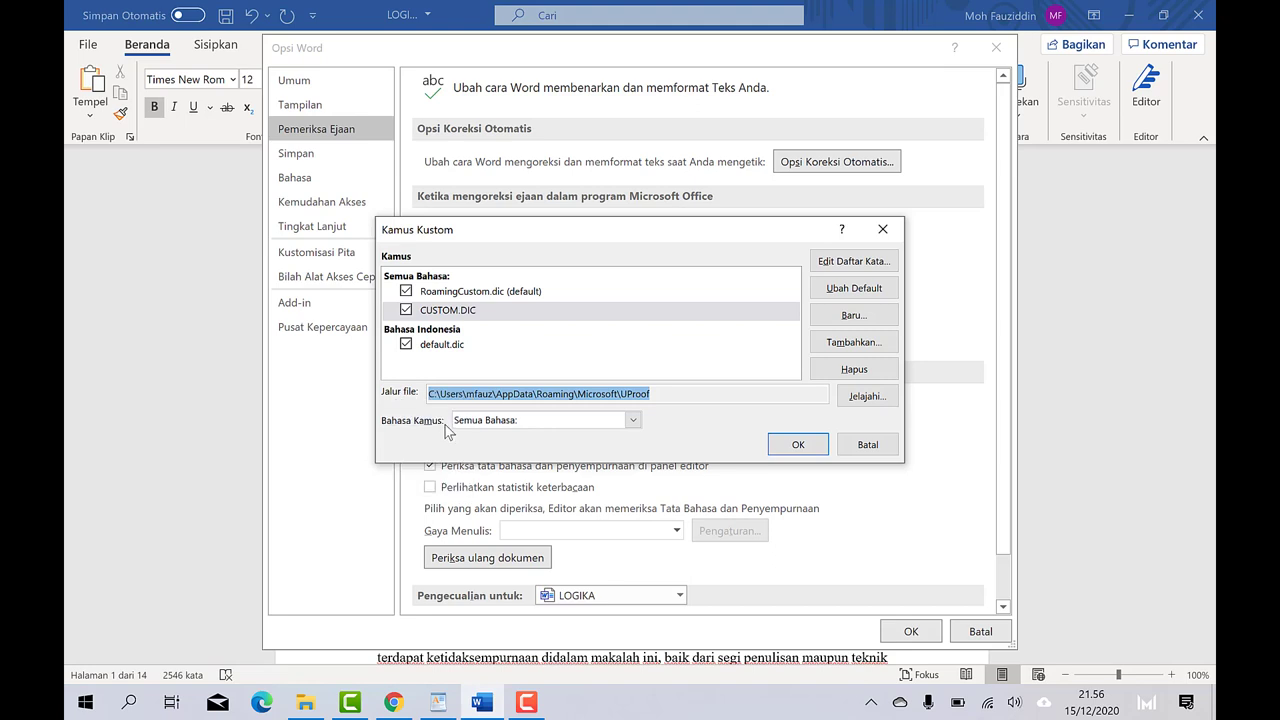
# - Open the pasted UProof folder path, then open its CUSTOM file in Notepad
pyautogui.click(130, 704)
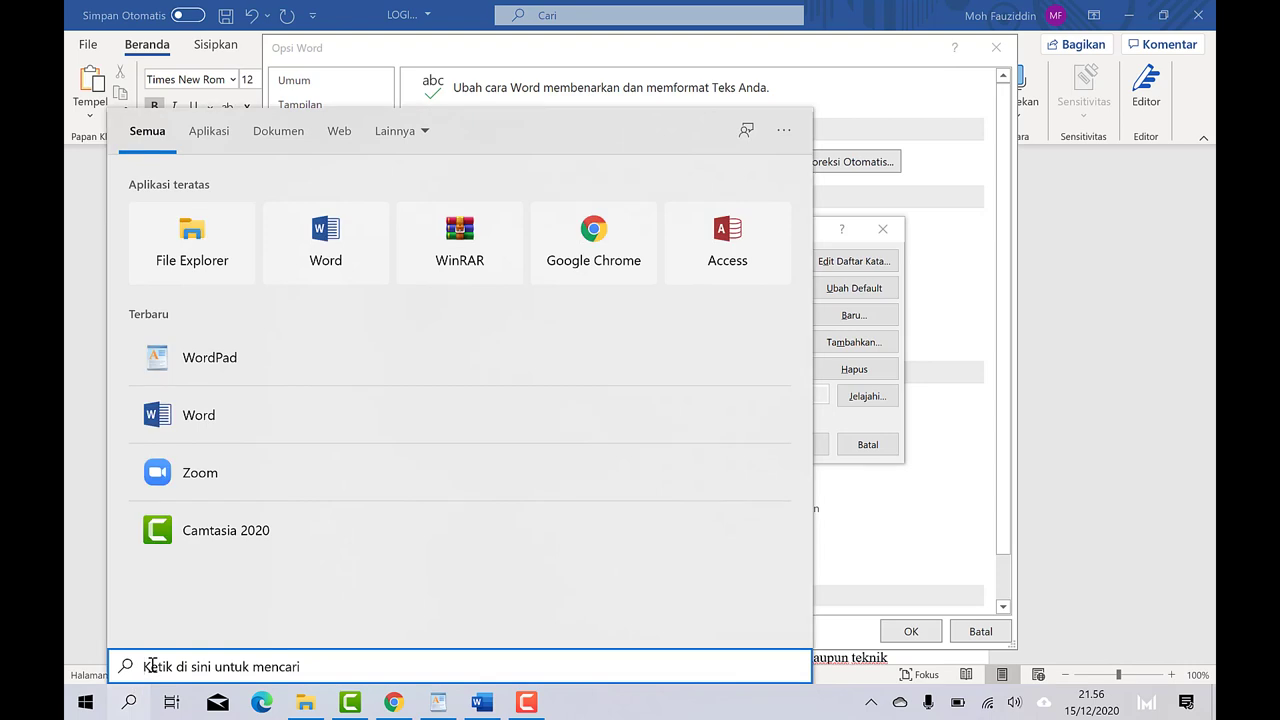
pyautogui.hotkey('ctrl', 'v')
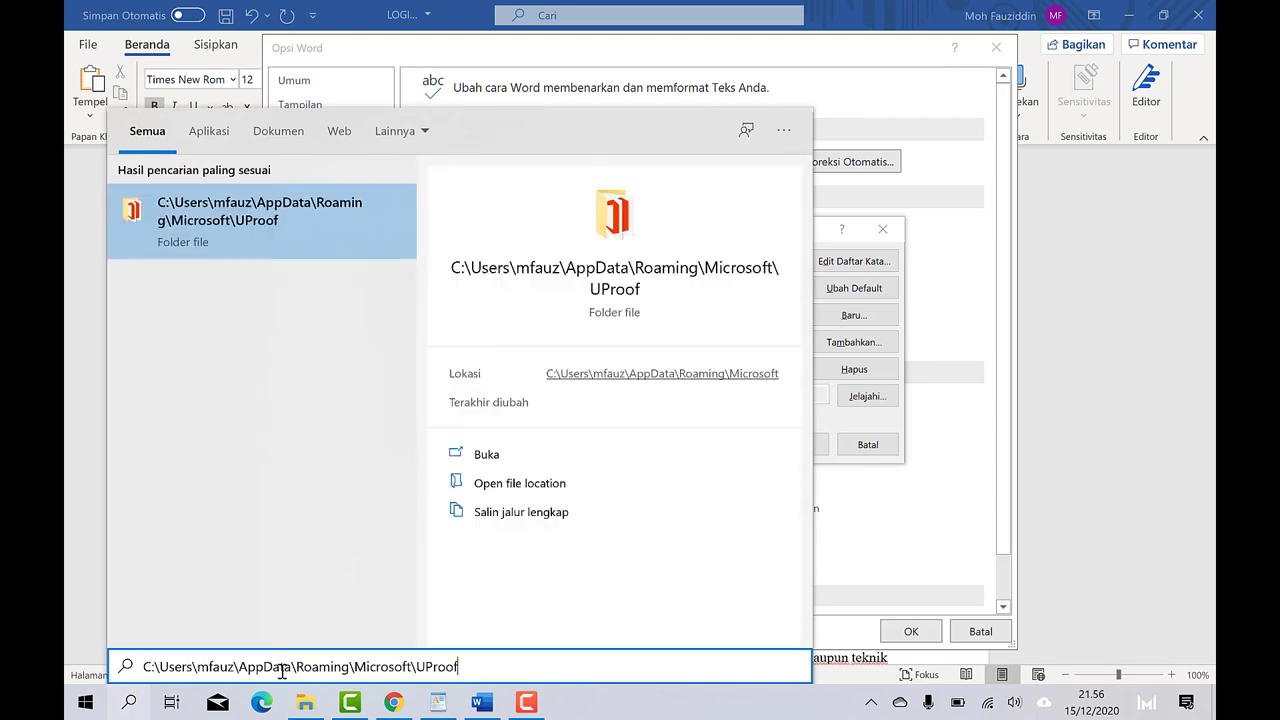
pyautogui.press('Escape')
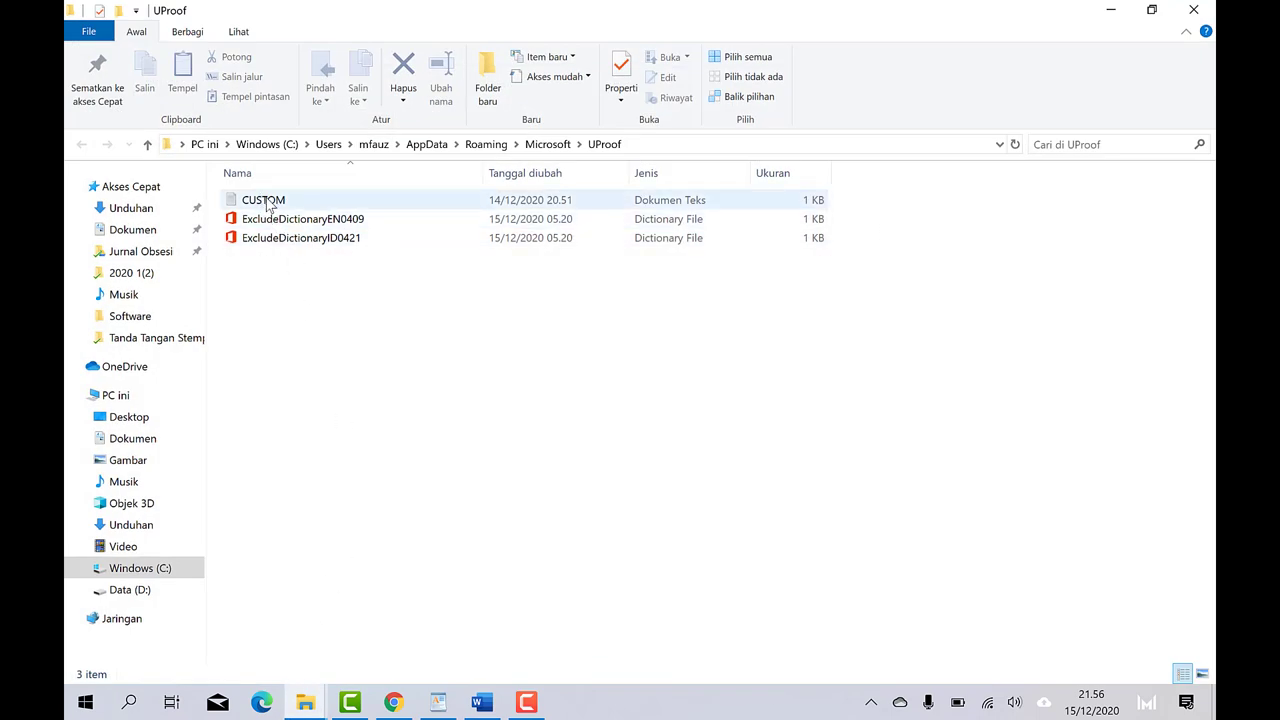
pyautogui.moveTo(264, 200)
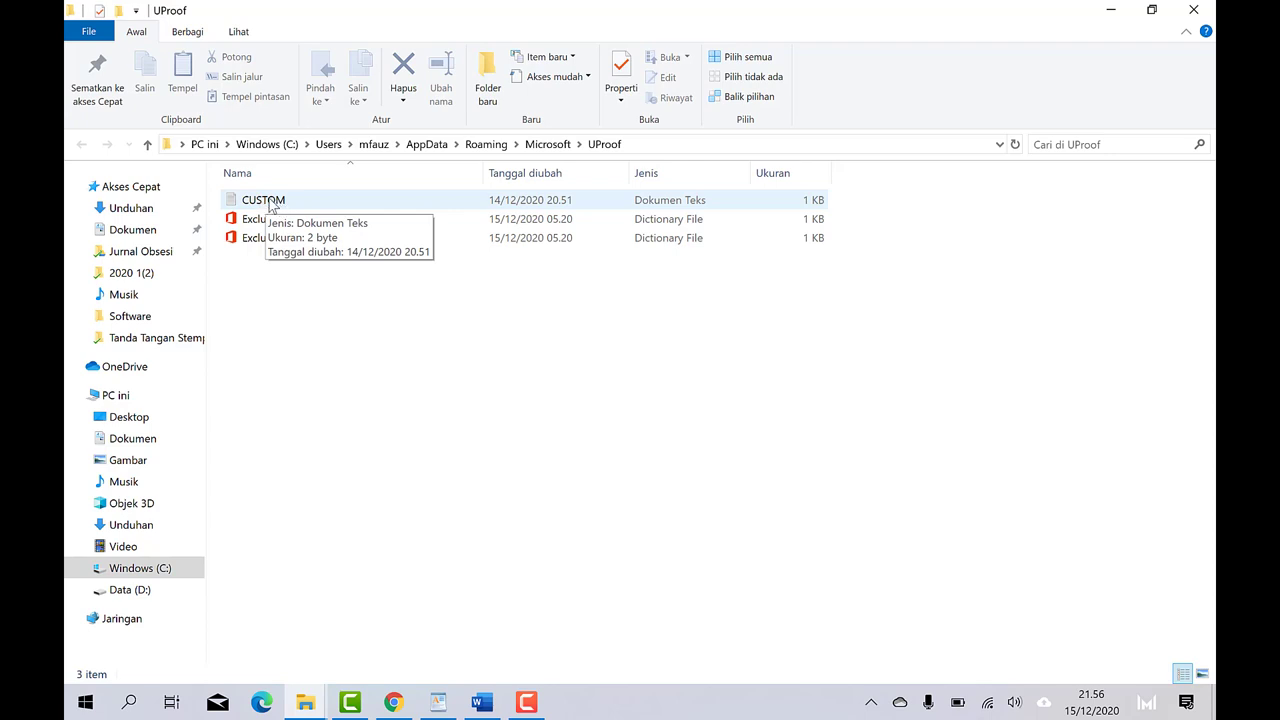
pyautogui.rightClick(270, 203)
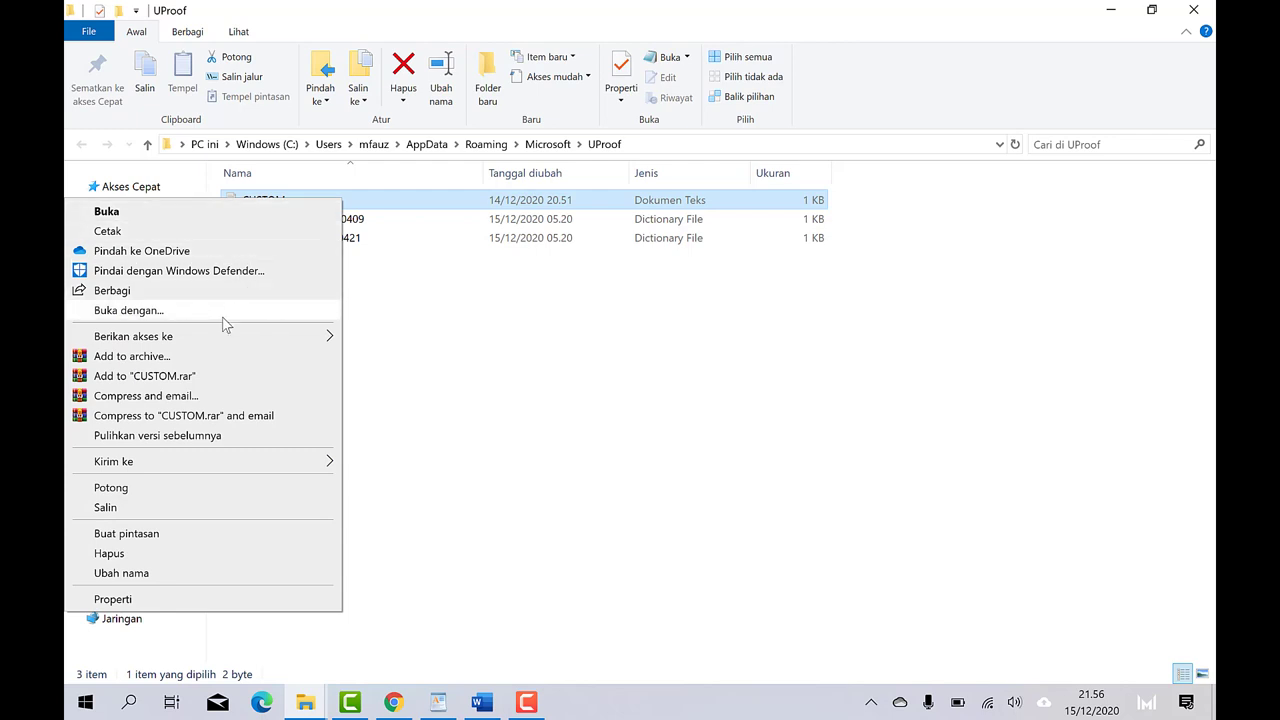
pyautogui.click(240, 212)
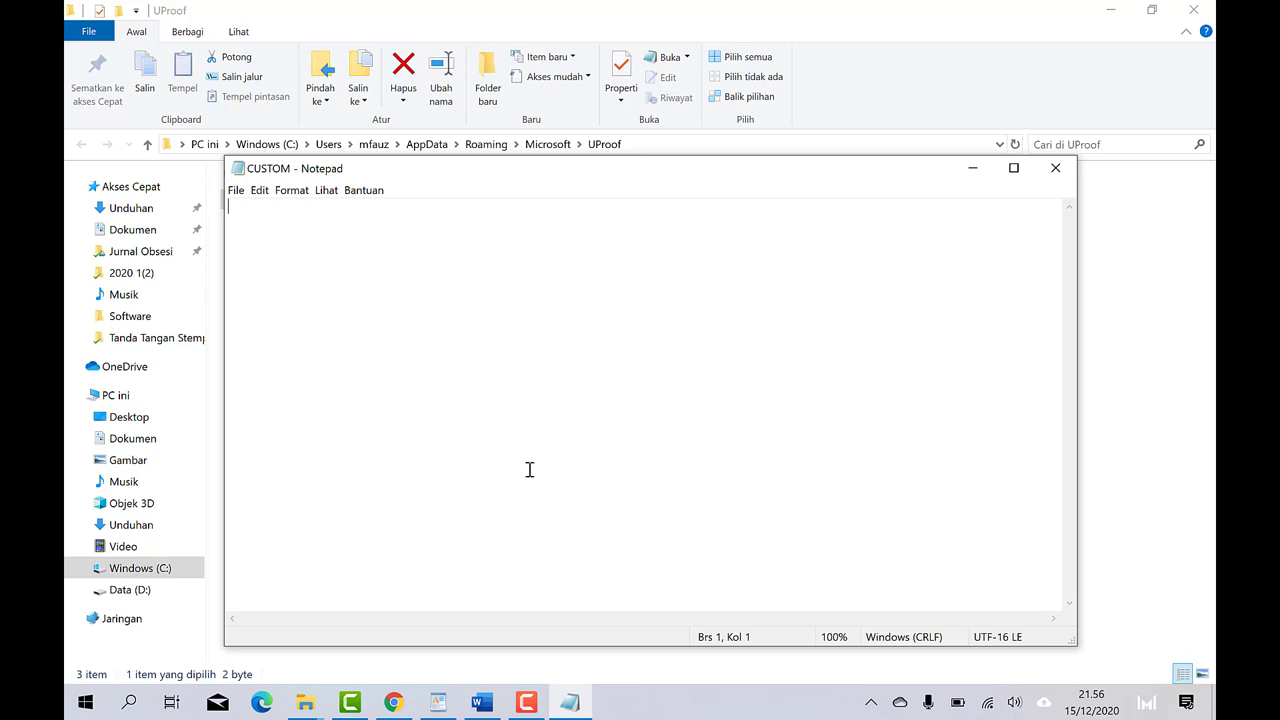
# - Copy the bit.ly/customproofread link from the WordPad note and go back to Chrome
pyautogui.click(438, 703)
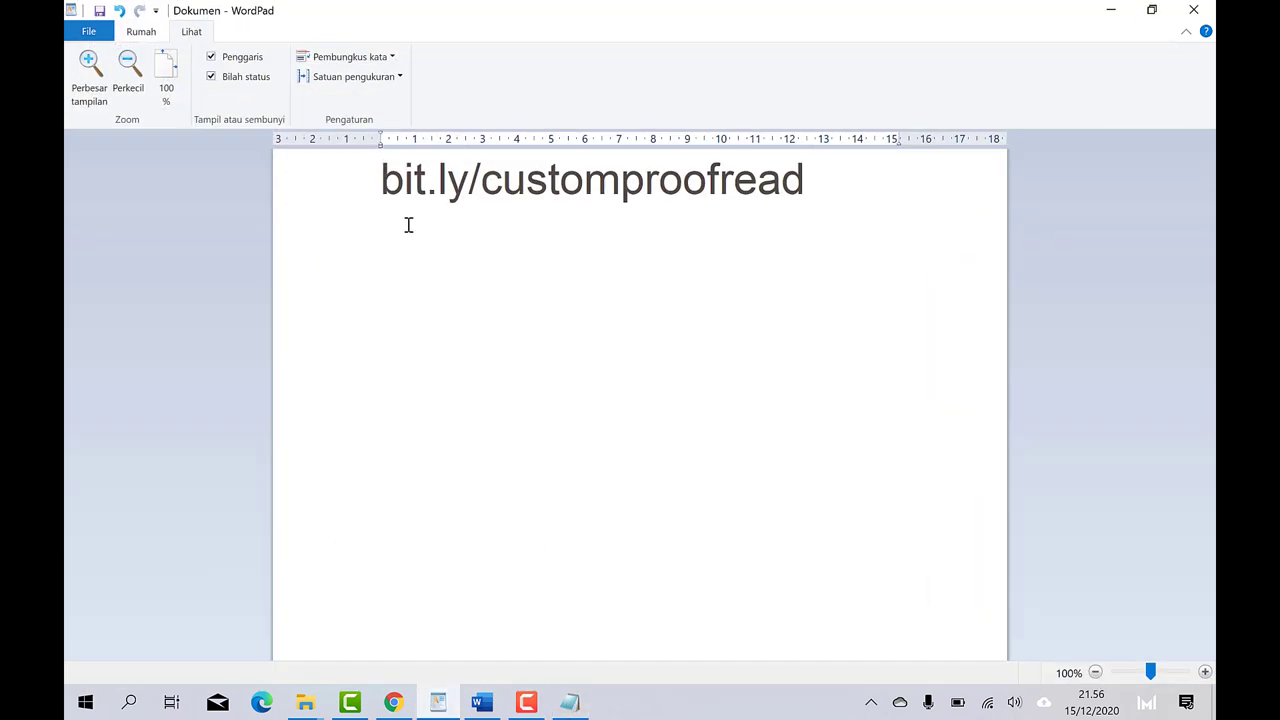
pyautogui.moveTo(381, 180); pyautogui.dragTo(705, 191)
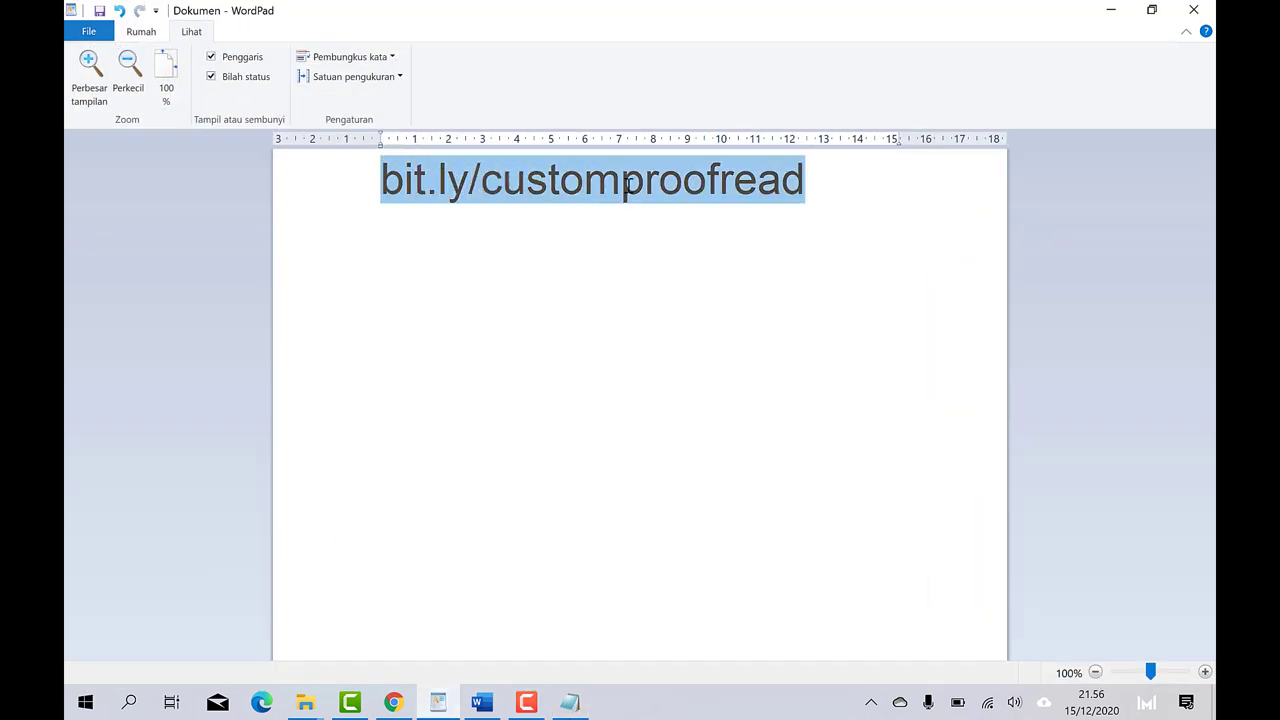
pyautogui.rightClick(705, 191)
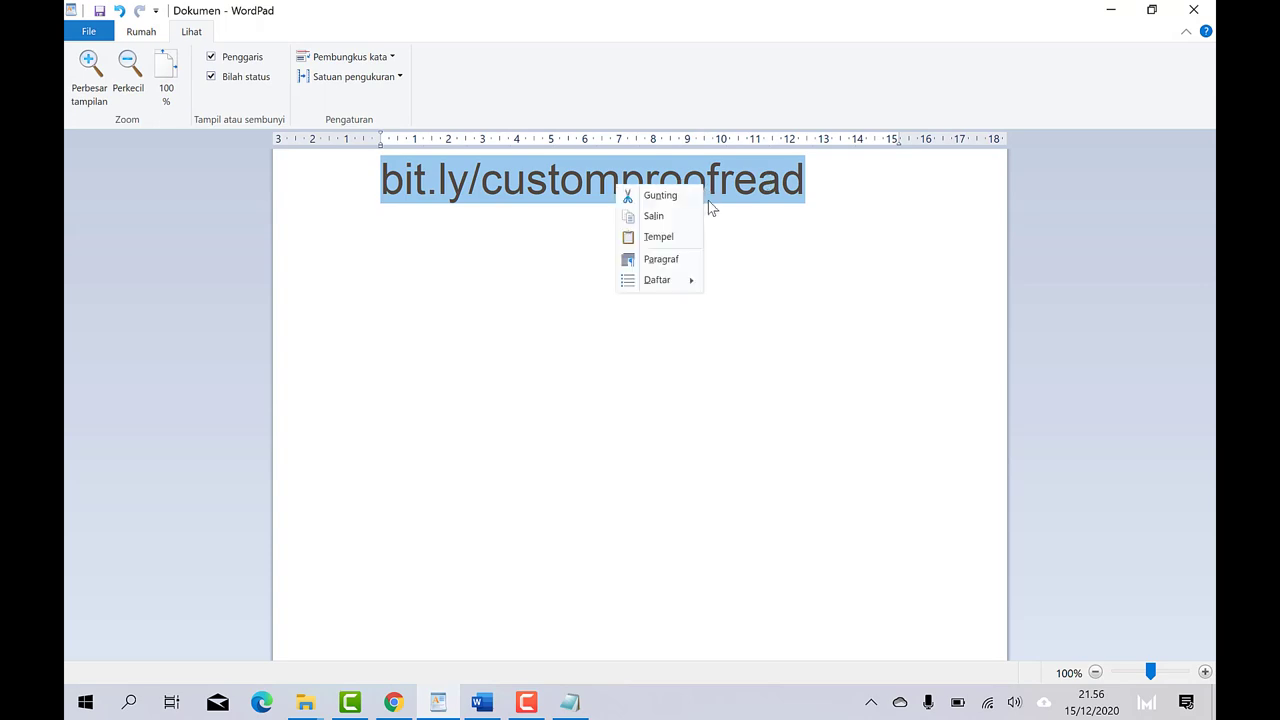
pyautogui.click(676, 218)
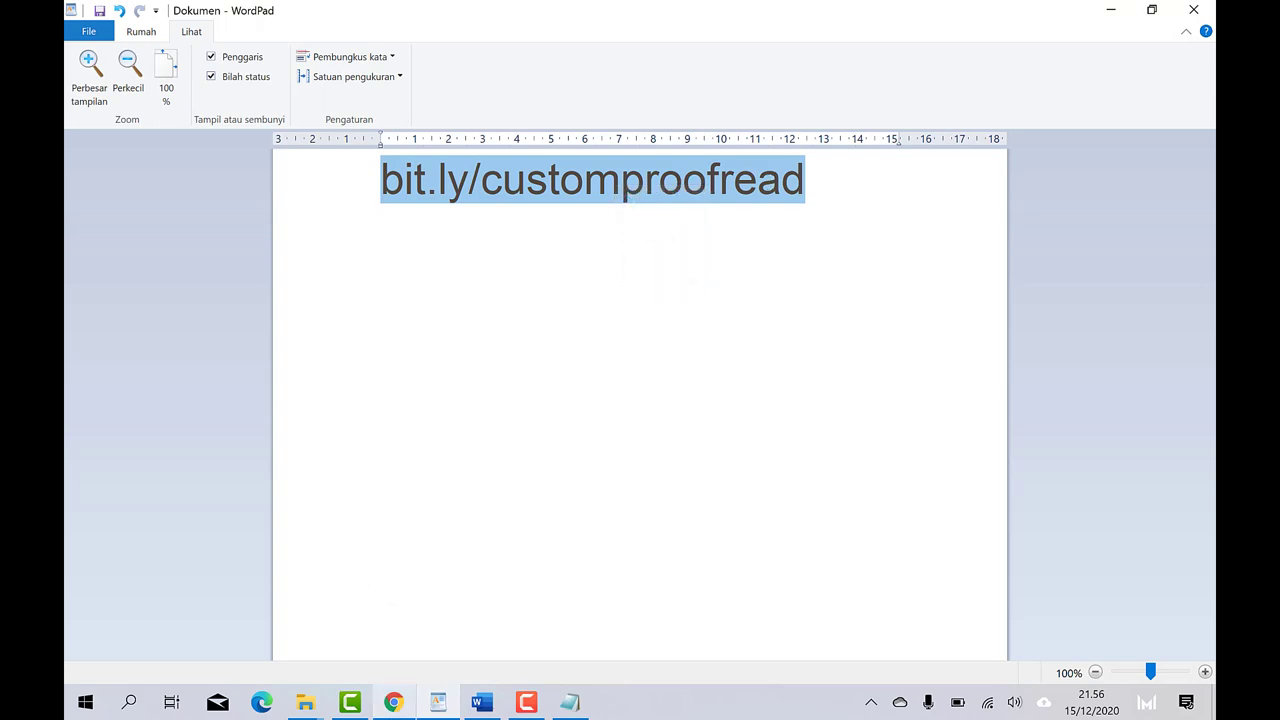
pyautogui.click(393, 702)
pyautogui.click(898, 15)
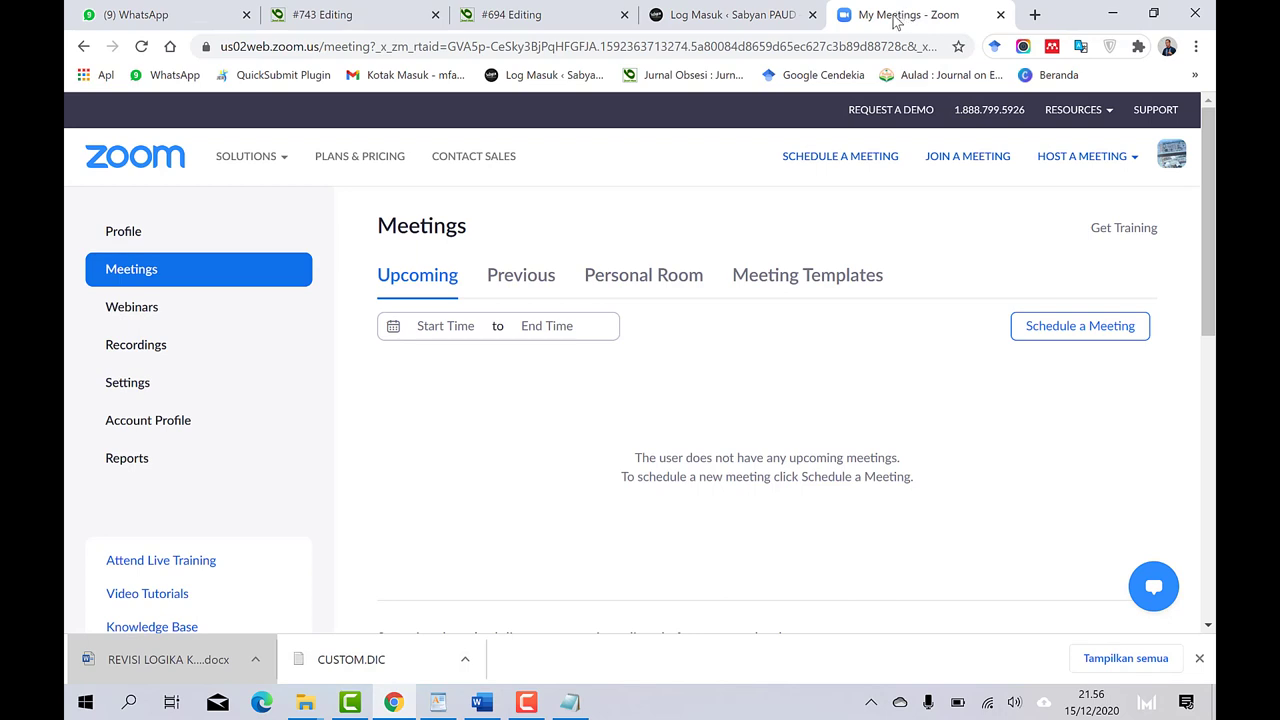
# - Open bit.ly/customproofread in a new tab and download CUSTOM.DIC as CUSTOM (1).DIC
pyautogui.click(1035, 14)
pyautogui.hotkey('ctrl', 'v')
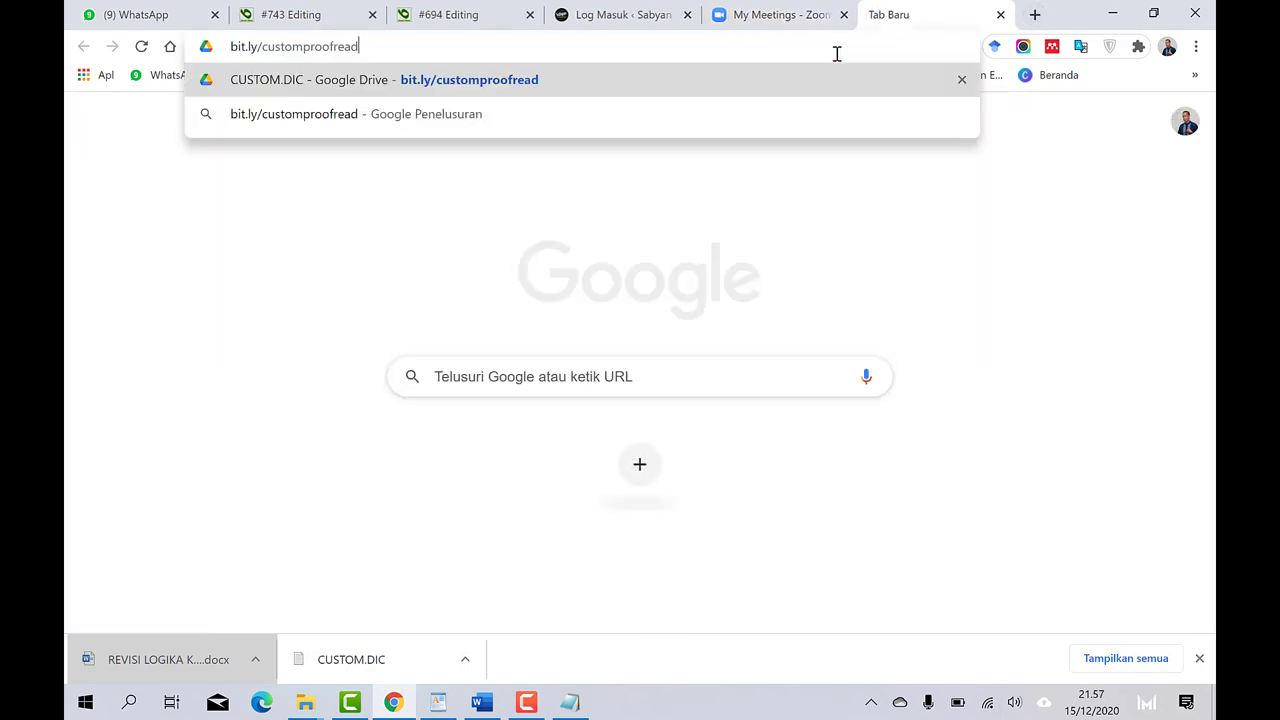
pyautogui.press('Return')
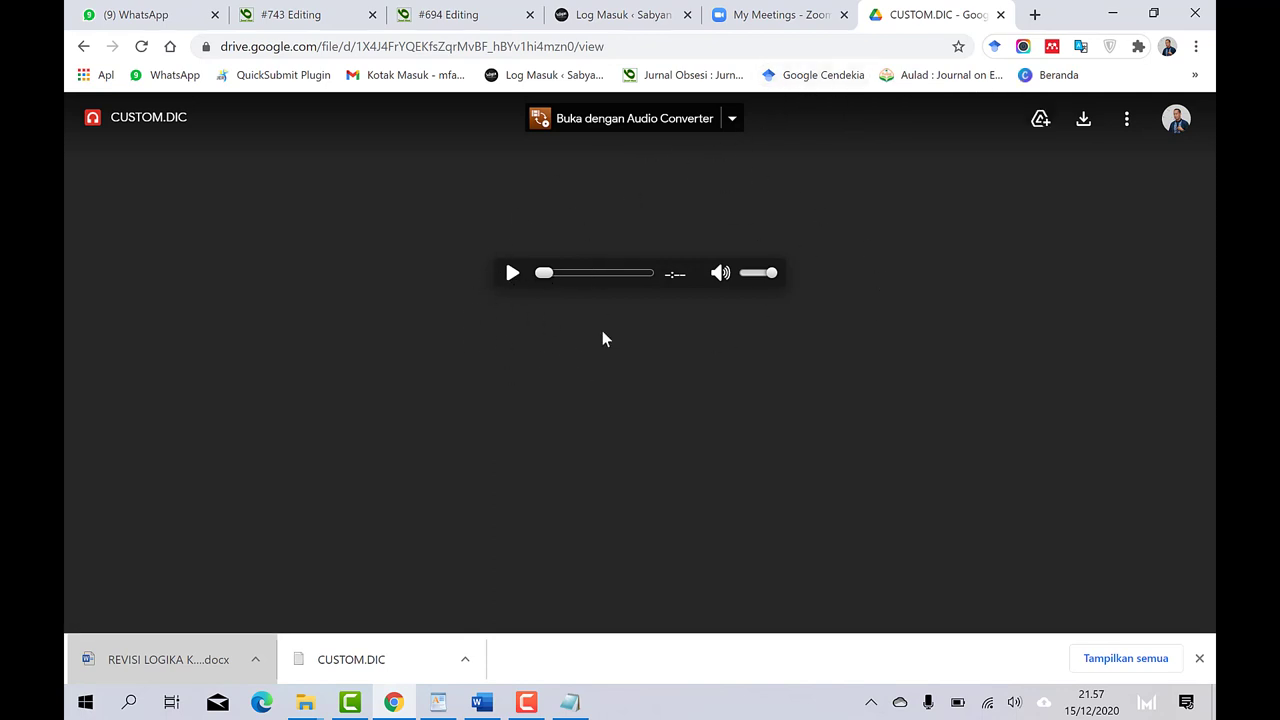
pyautogui.click(1084, 120)
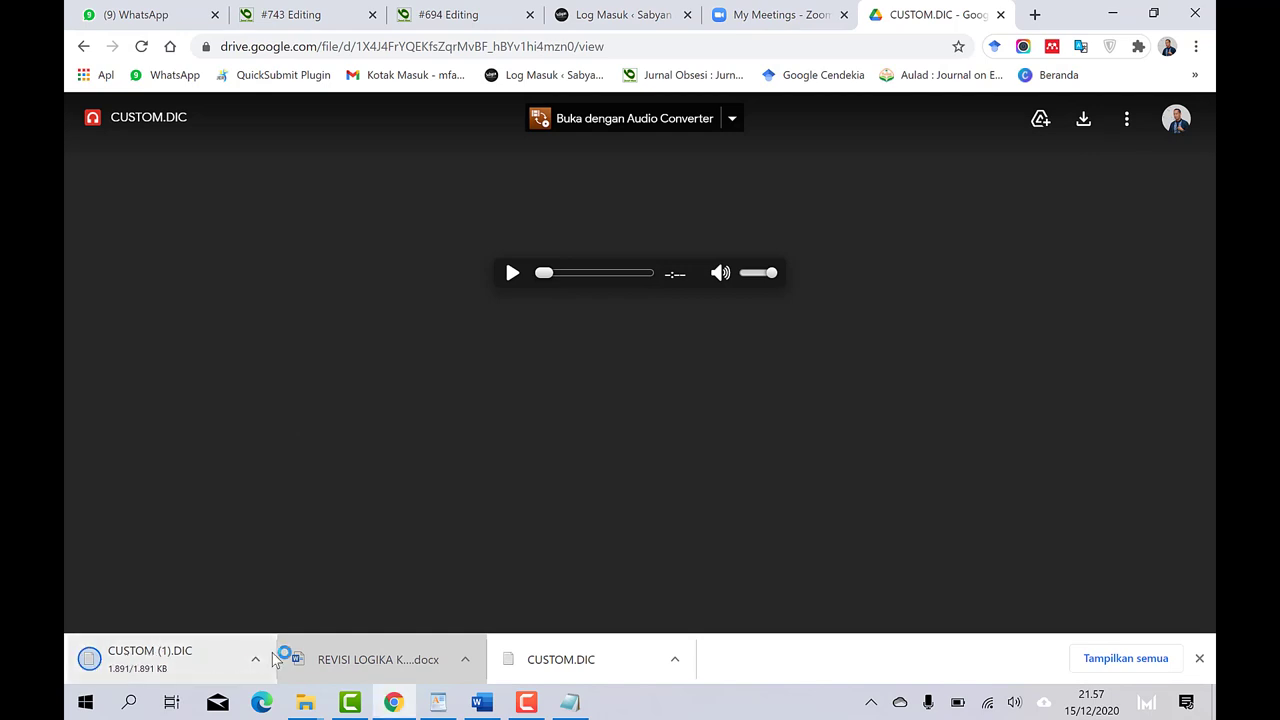
# - Open the downloaded CUSTOM (1).DIC in Notepad and copy its entire word list
pyautogui.rightClick(115, 666)
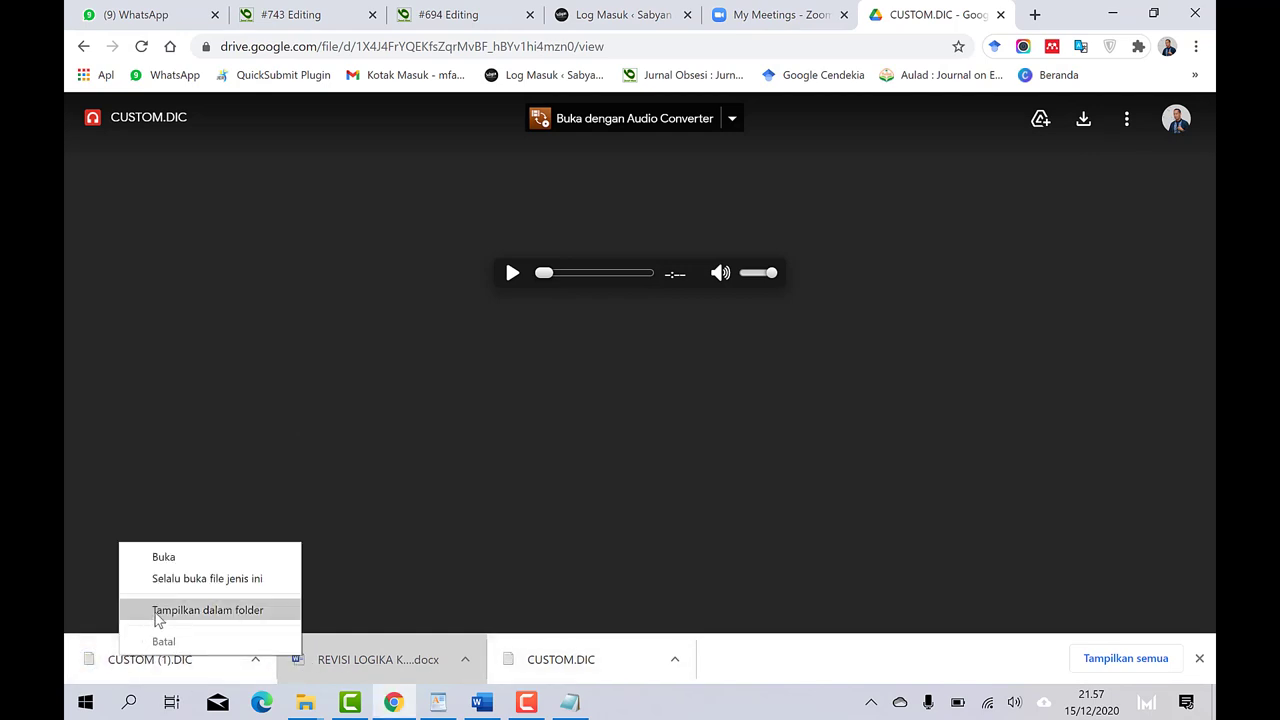
pyautogui.click(157, 618)
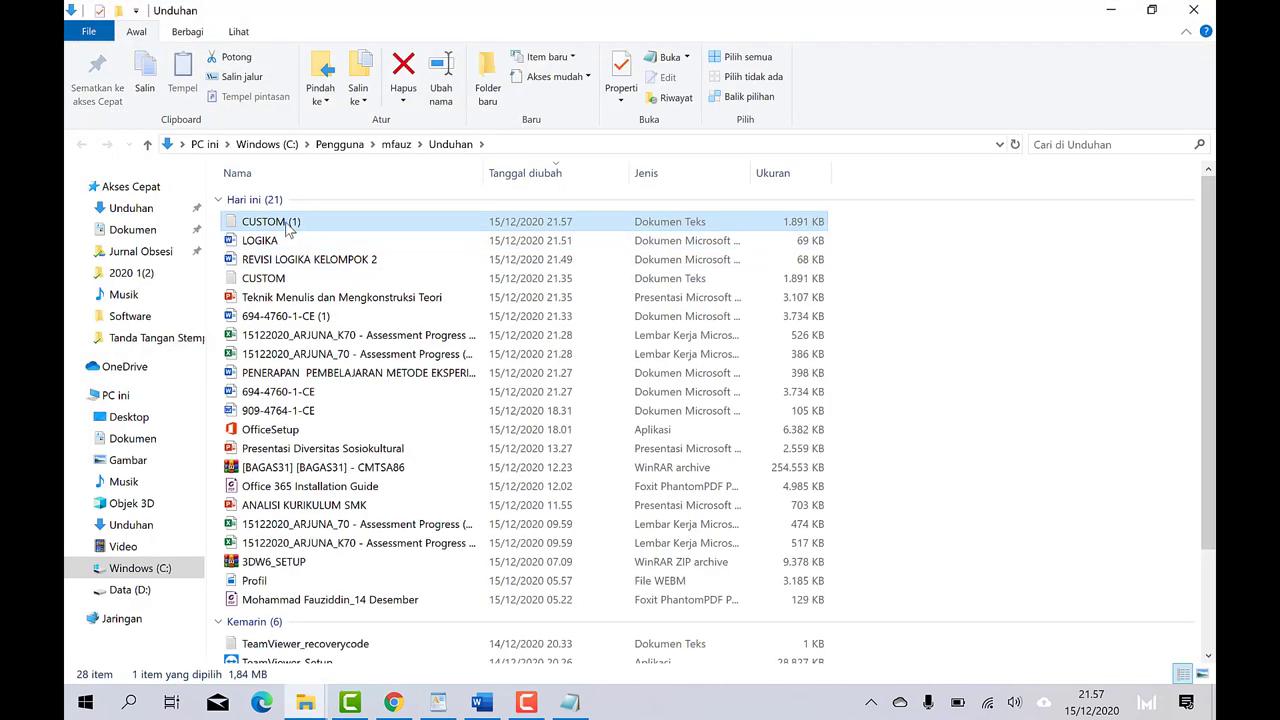
pyautogui.doubleClick(287, 228)
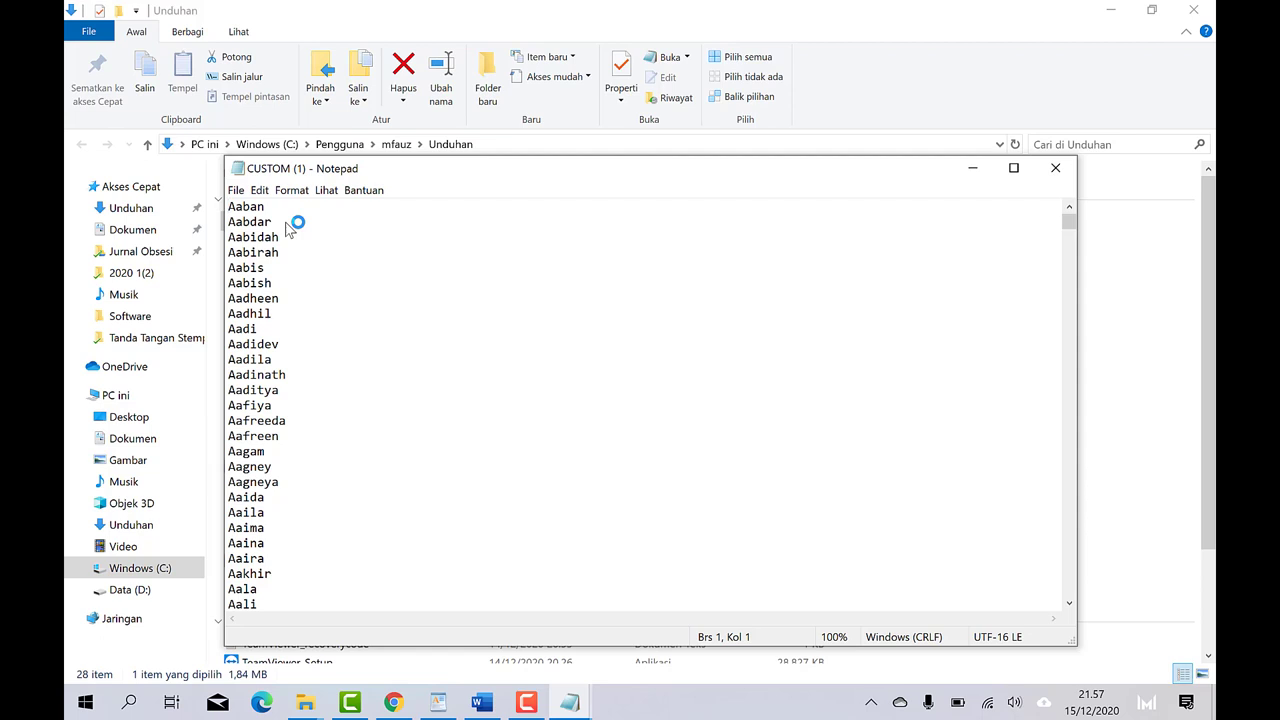
pyautogui.click(287, 221)
pyautogui.hotkey('ctrl', 'a')
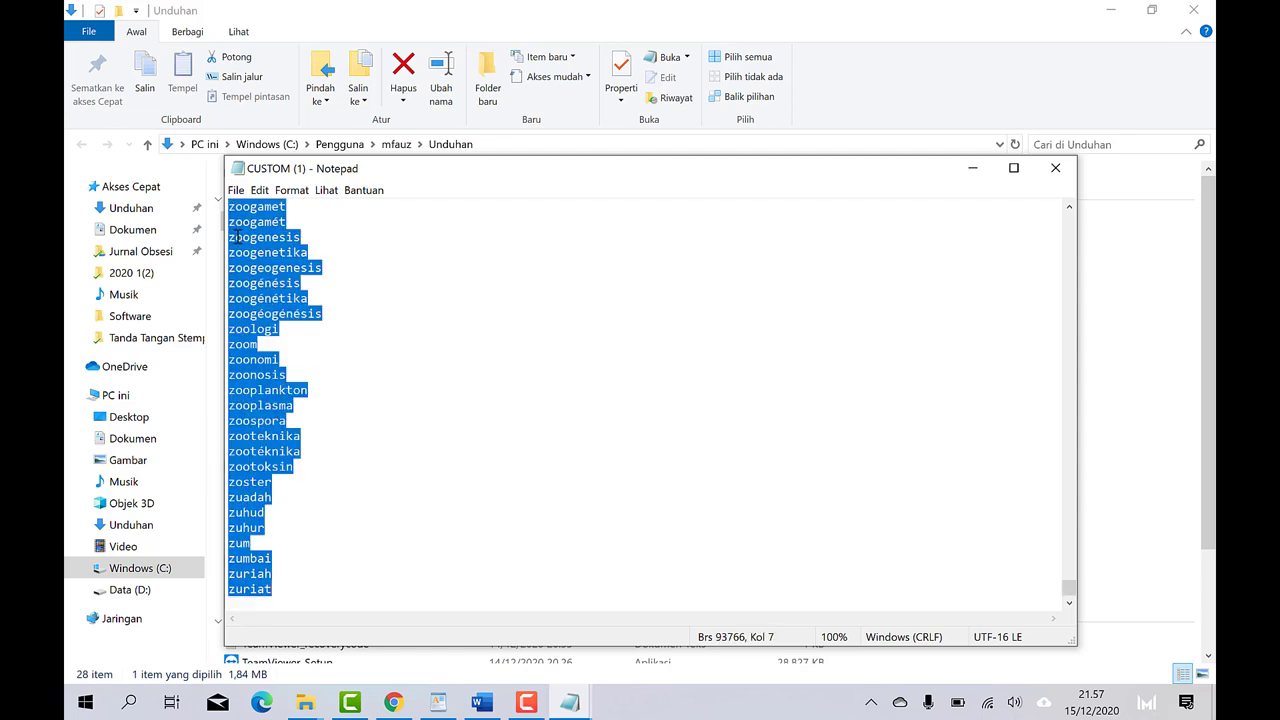
pyautogui.rightClick(242, 237)
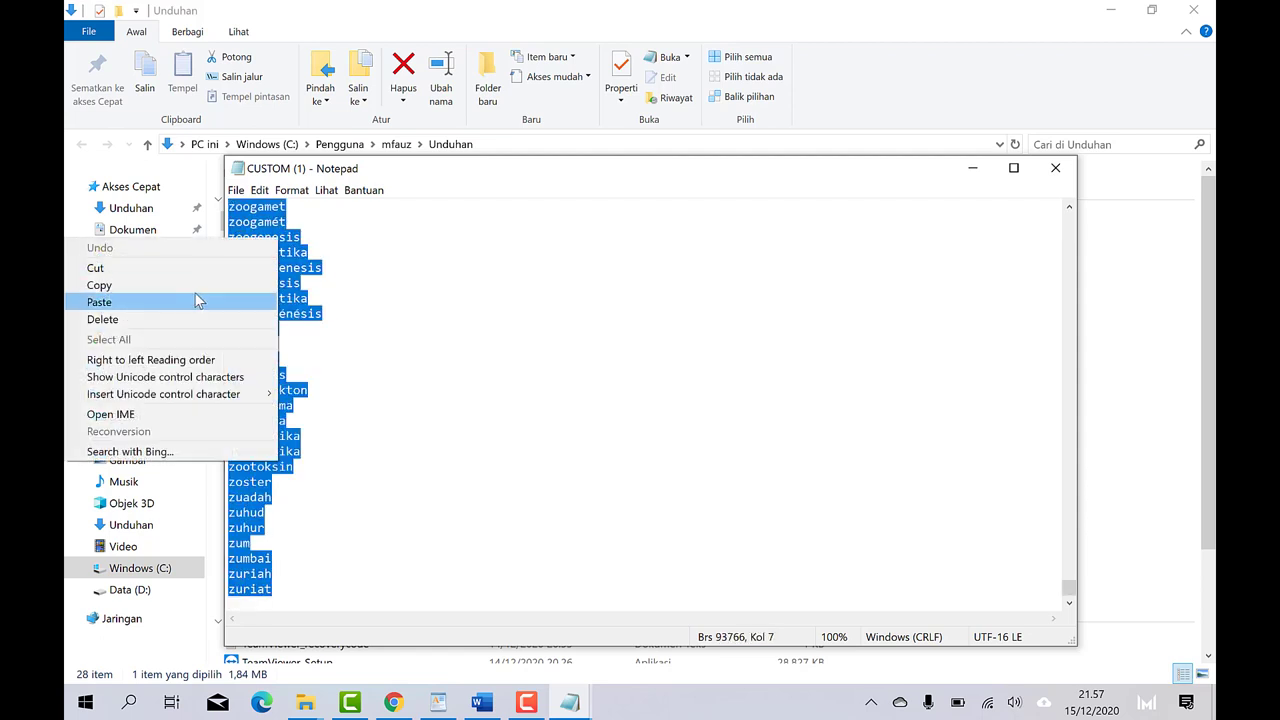
pyautogui.click(201, 289)
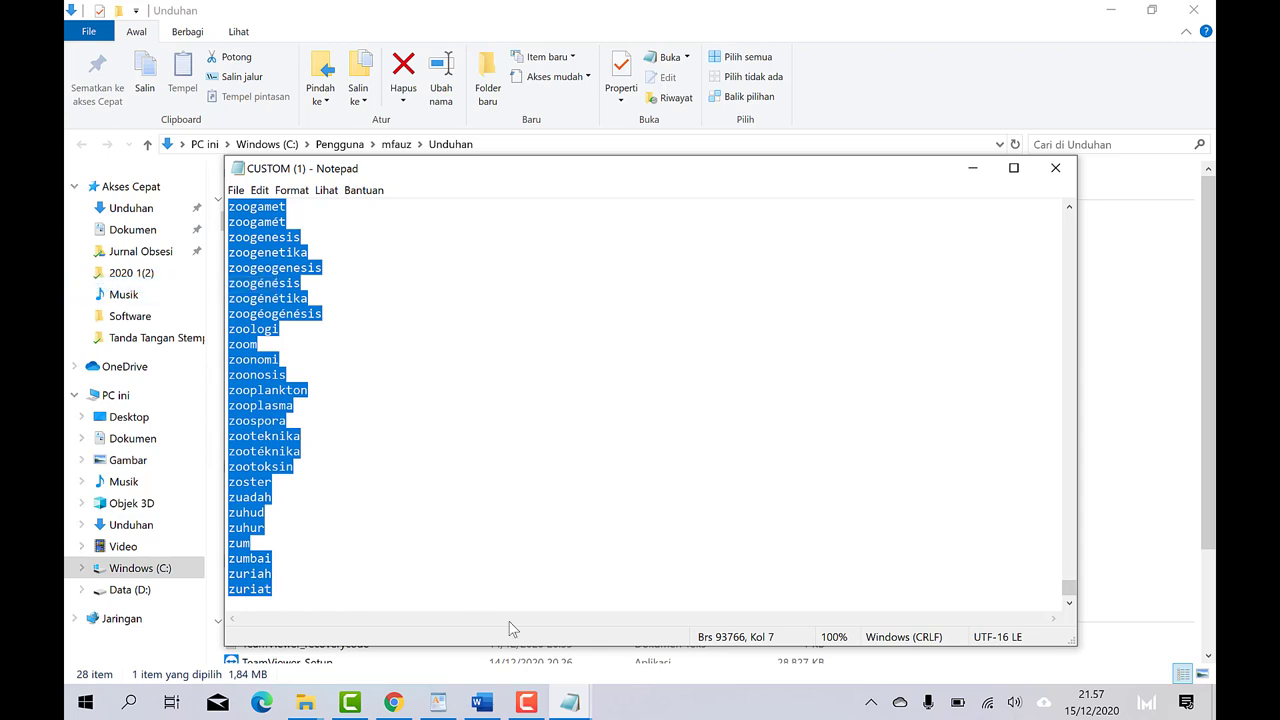
# - Paste the word list into the empty CUSTOM file, save it, and close both files
pyautogui.moveTo(569, 703)
pyautogui.click(486, 645)
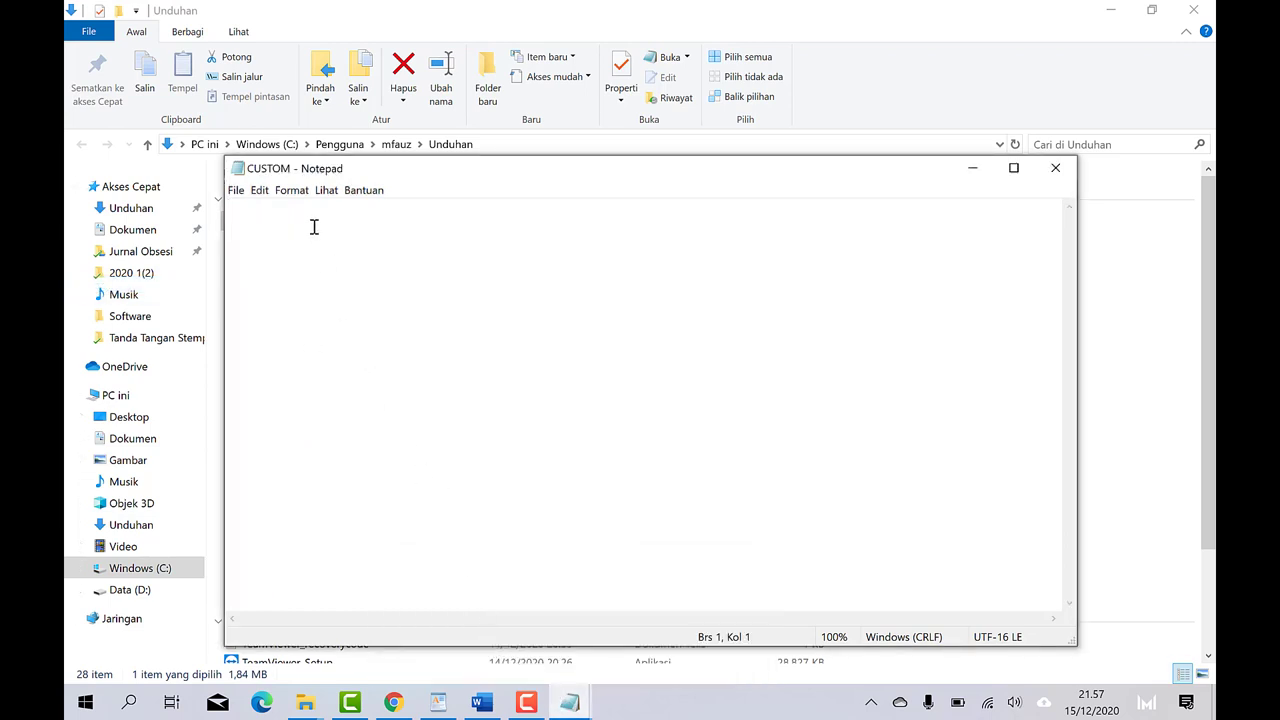
pyautogui.hotkey('ctrl', 'v')
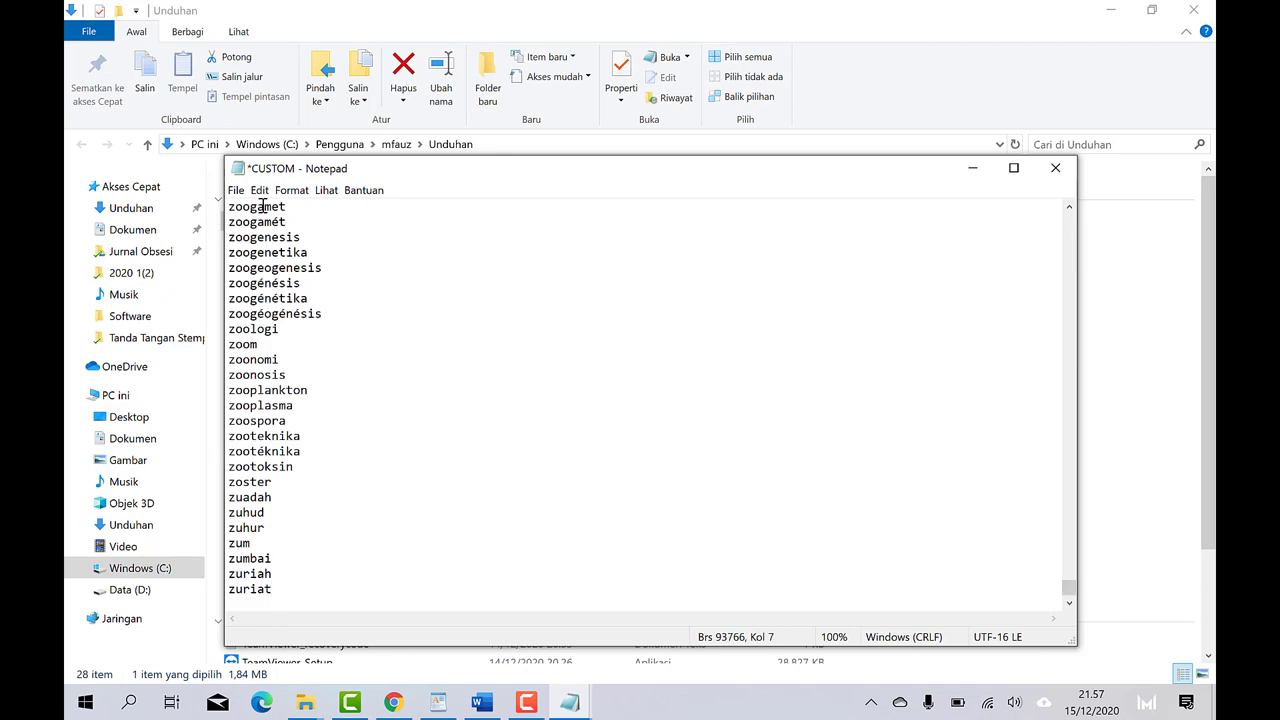
pyautogui.click(237, 190)
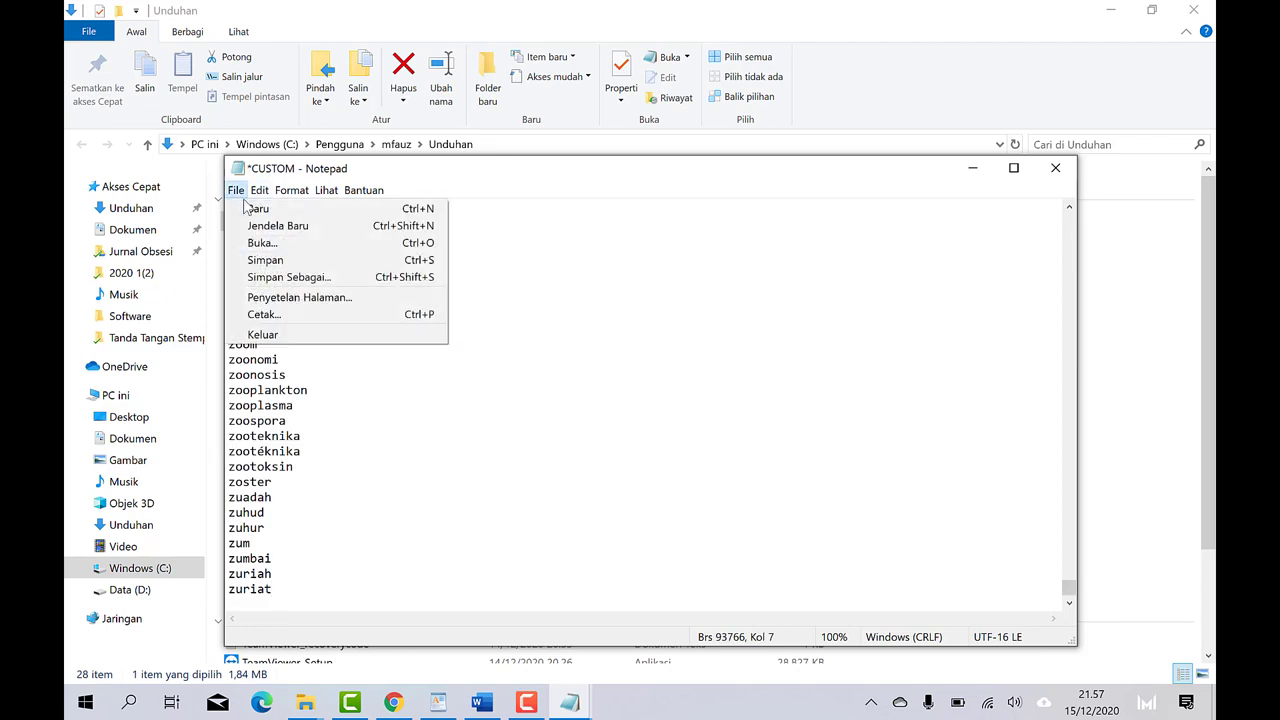
pyautogui.click(273, 259)
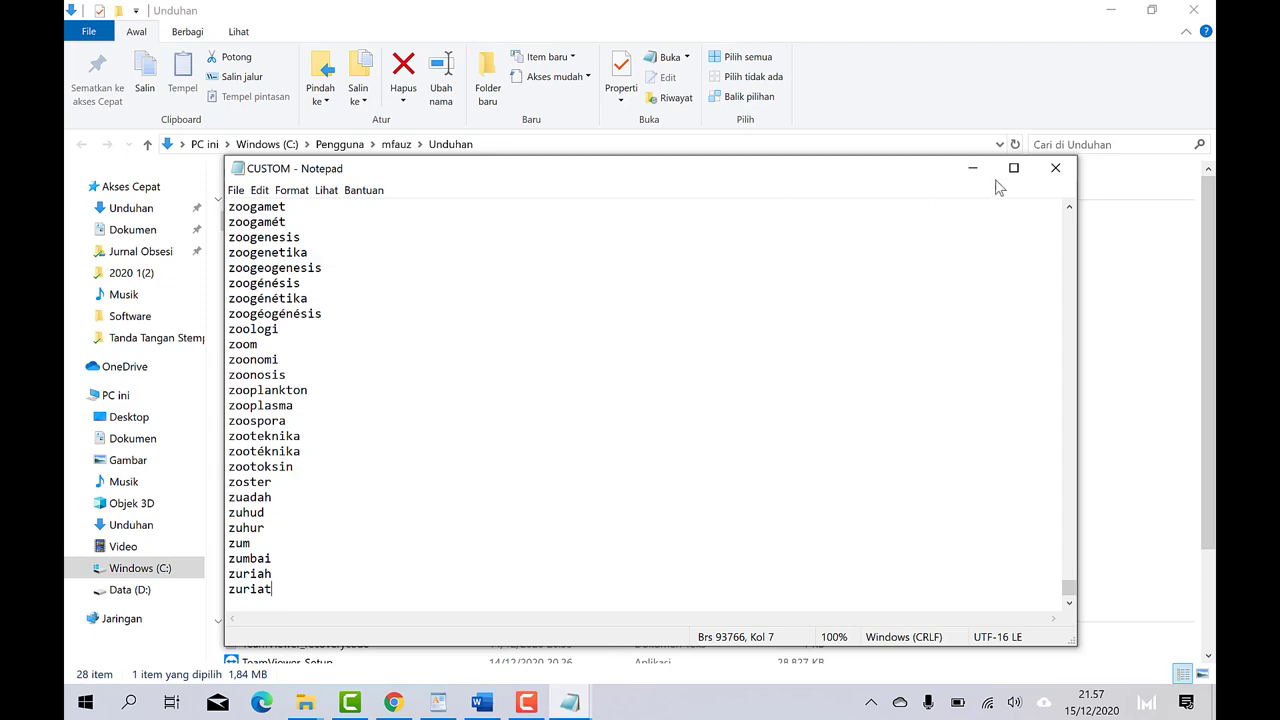
pyautogui.click(1056, 172)
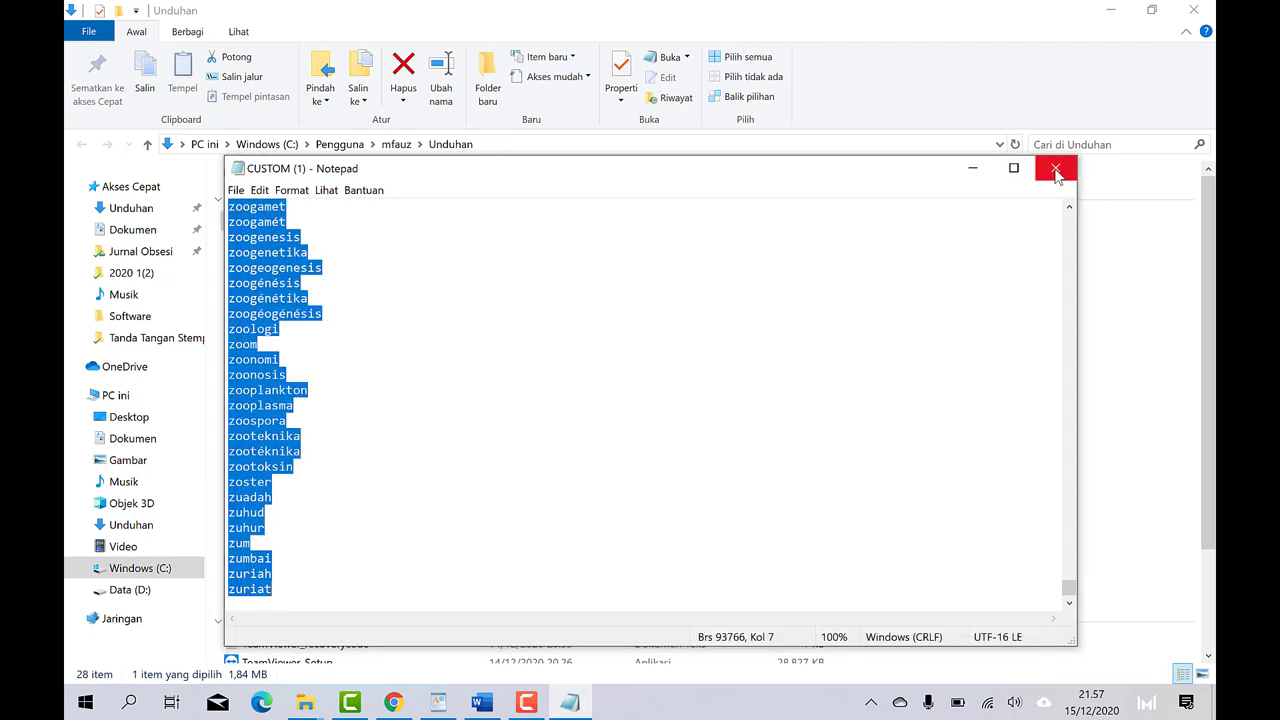
pyautogui.click(1057, 171)
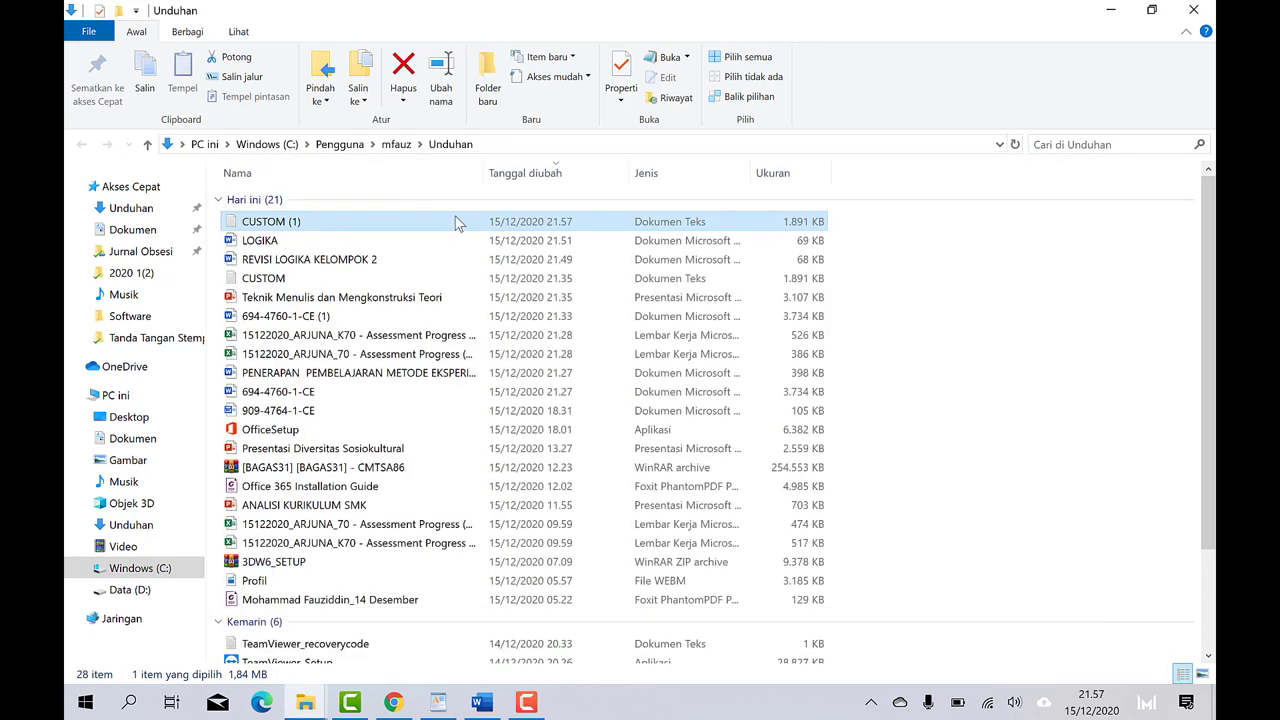
# - Reopen the UProof CUSTOM file to confirm the words were saved
pyautogui.click(305, 702)
pyautogui.click(305, 642)
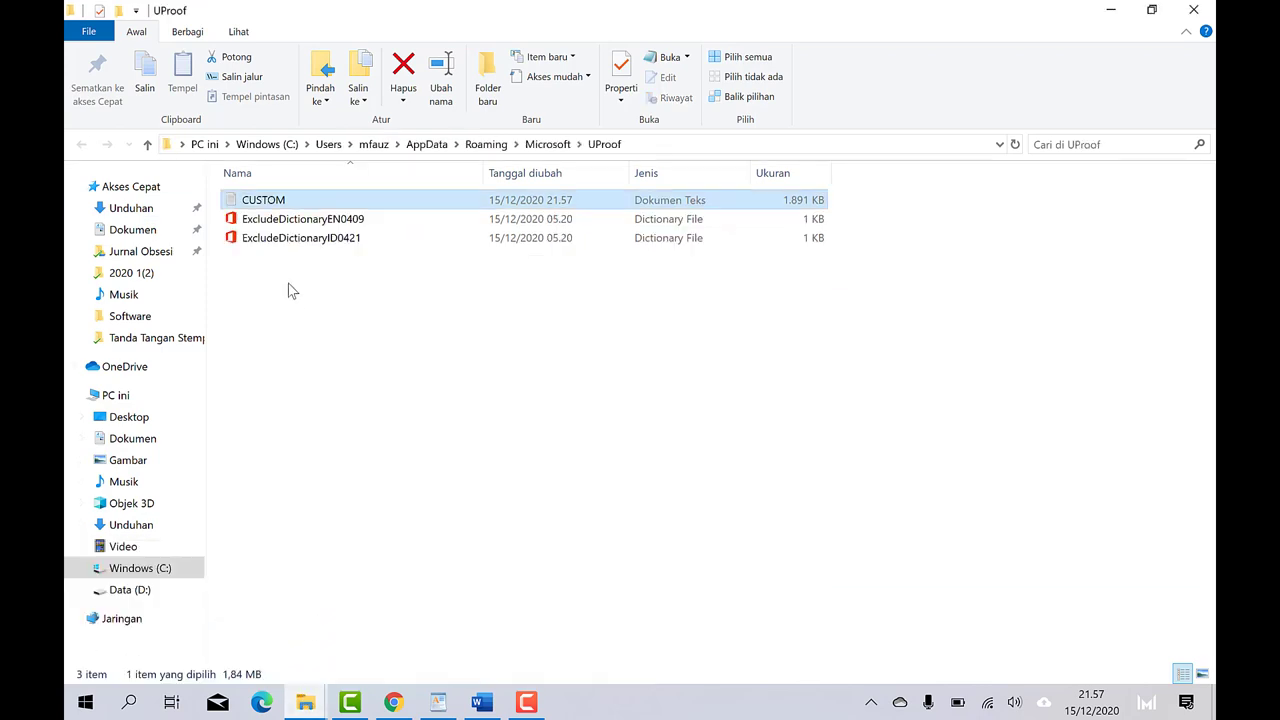
pyautogui.doubleClick(268, 205)
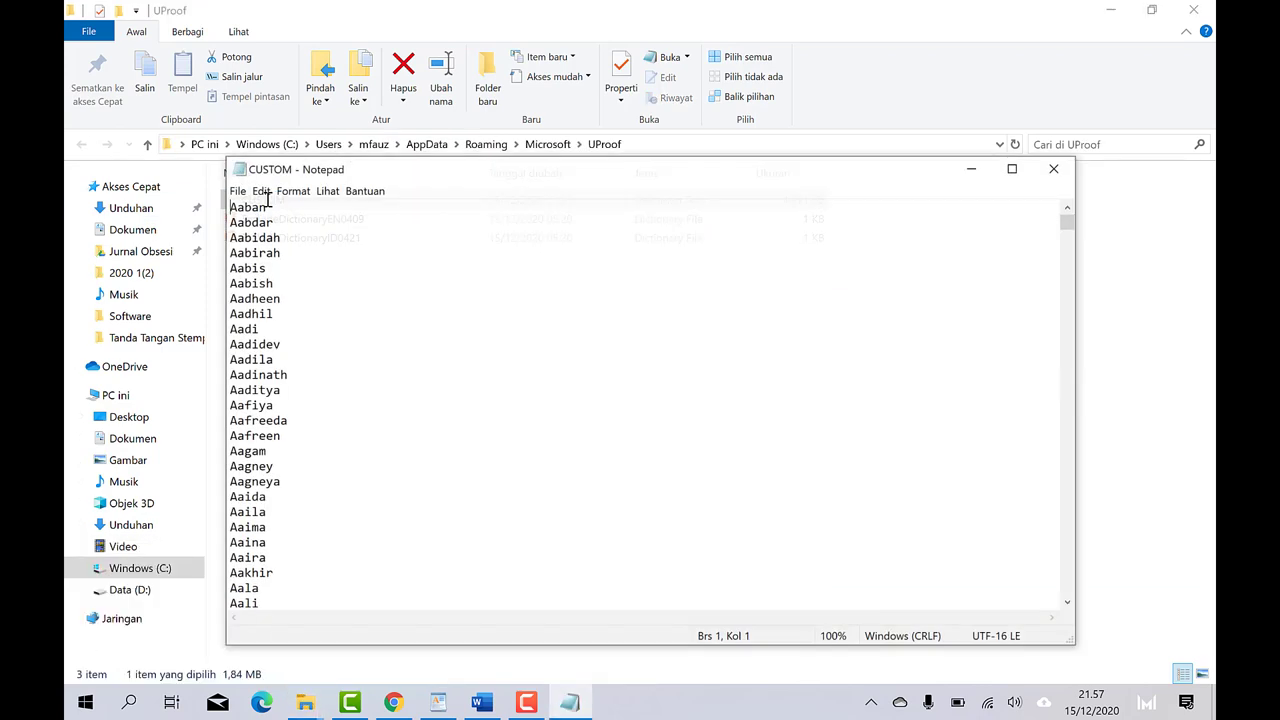
pyautogui.click(1063, 163)
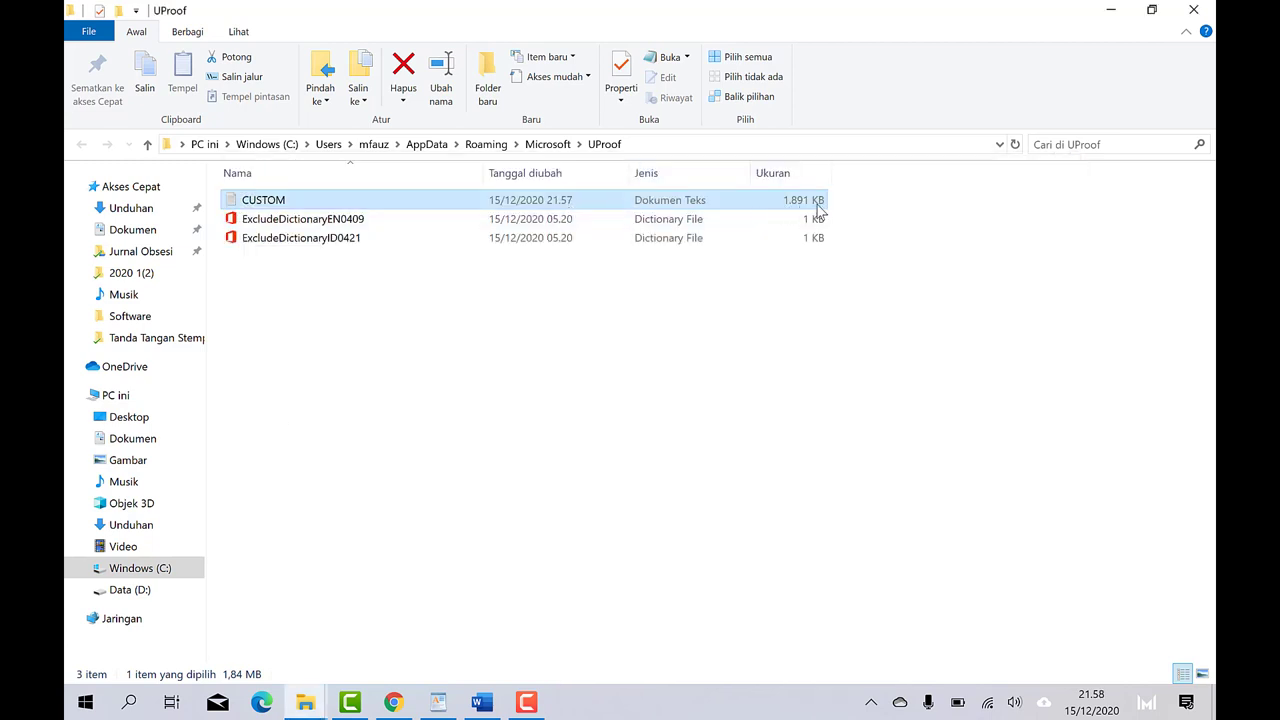
# - Confirm Kamus Kustom with CUSTOM.DIC checked, close Word Options, and scroll the report
pyautogui.click(482, 702)
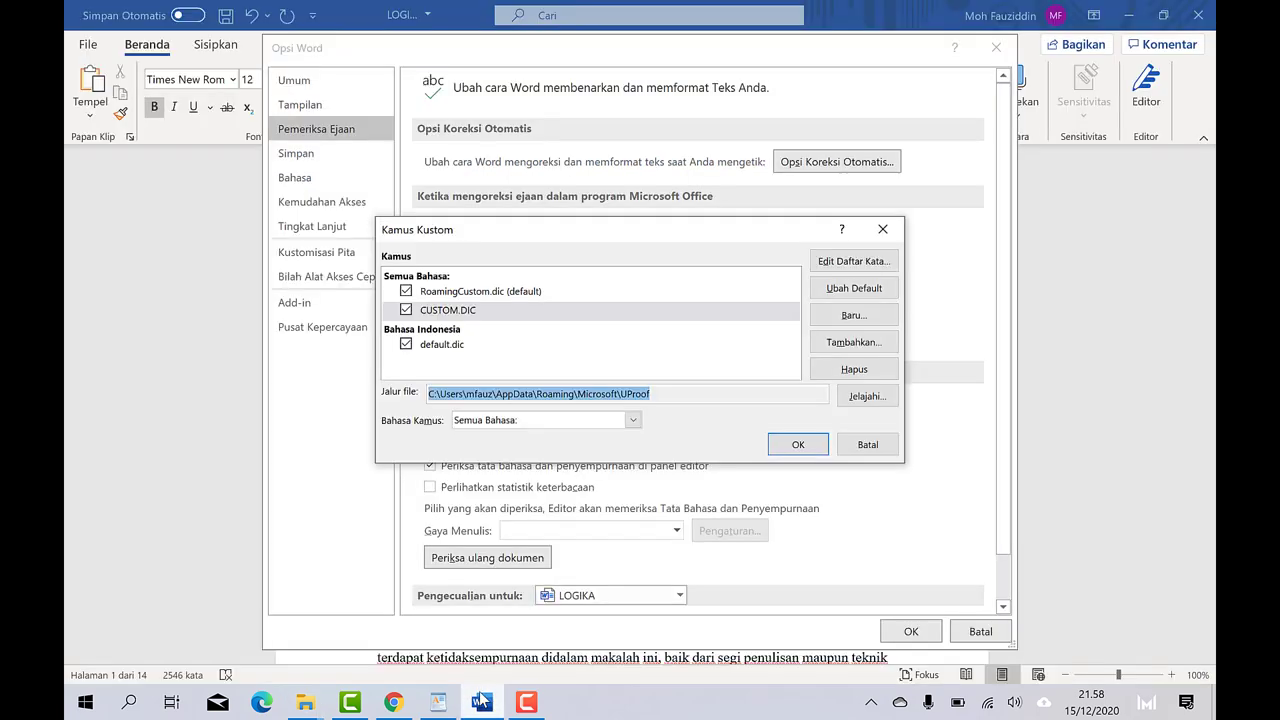
pyautogui.click(790, 448)
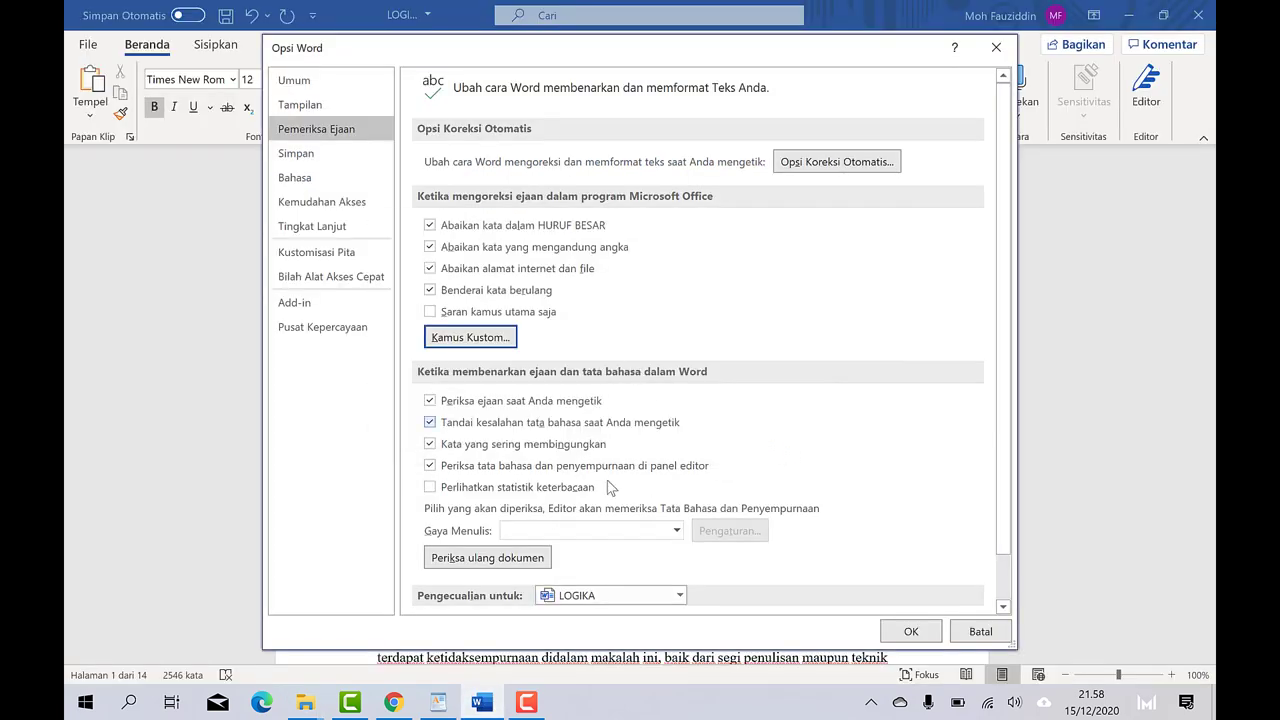
pyautogui.click(908, 633)
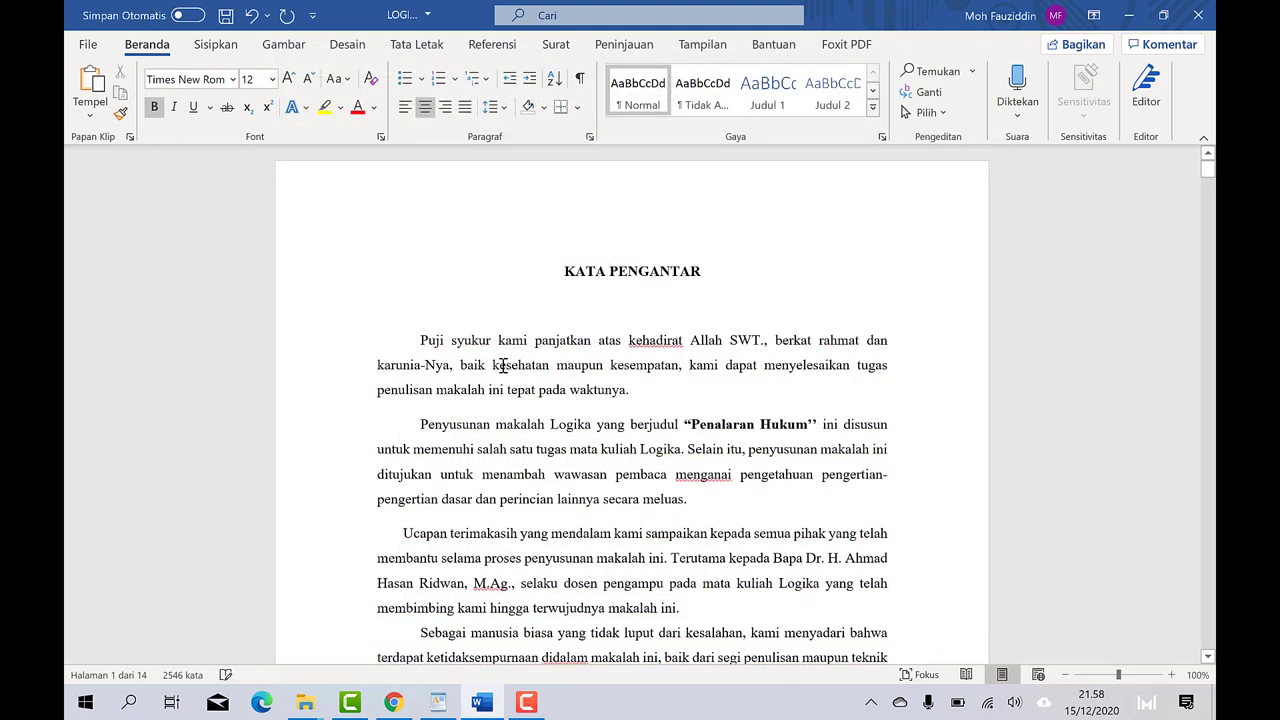
pyautogui.scroll(-1, 525, 352)
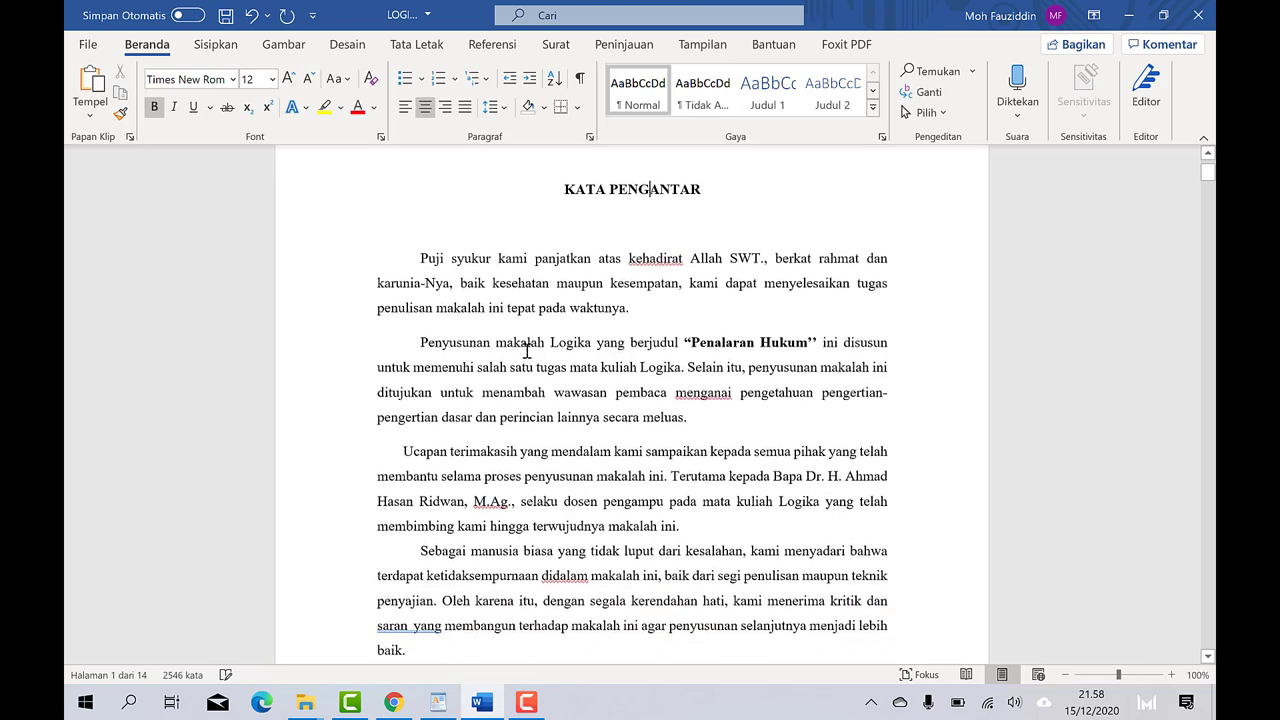
pyautogui.scroll(-2, 540, 350)
pyautogui.scroll(-1, 620, 355)
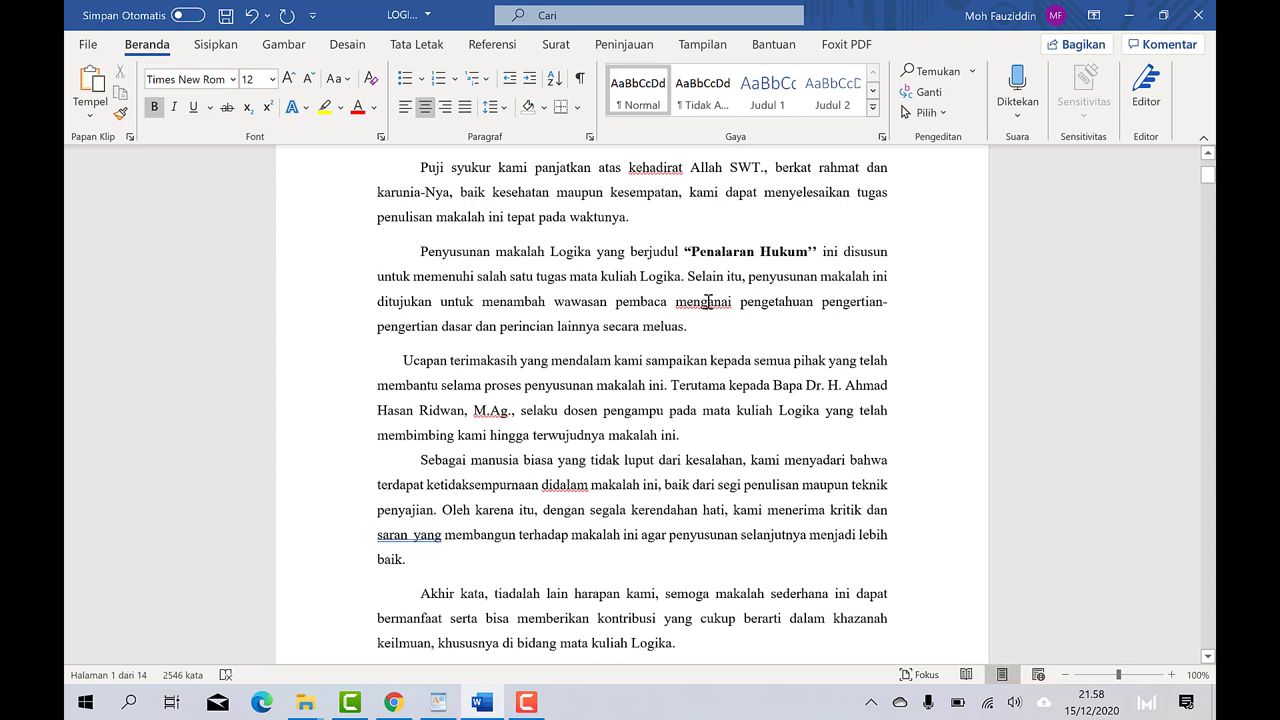
# - Correct menganai to mengenai, kehadirat to ke hadirat, and didalam to di dalam
pyautogui.rightClick(703, 302)
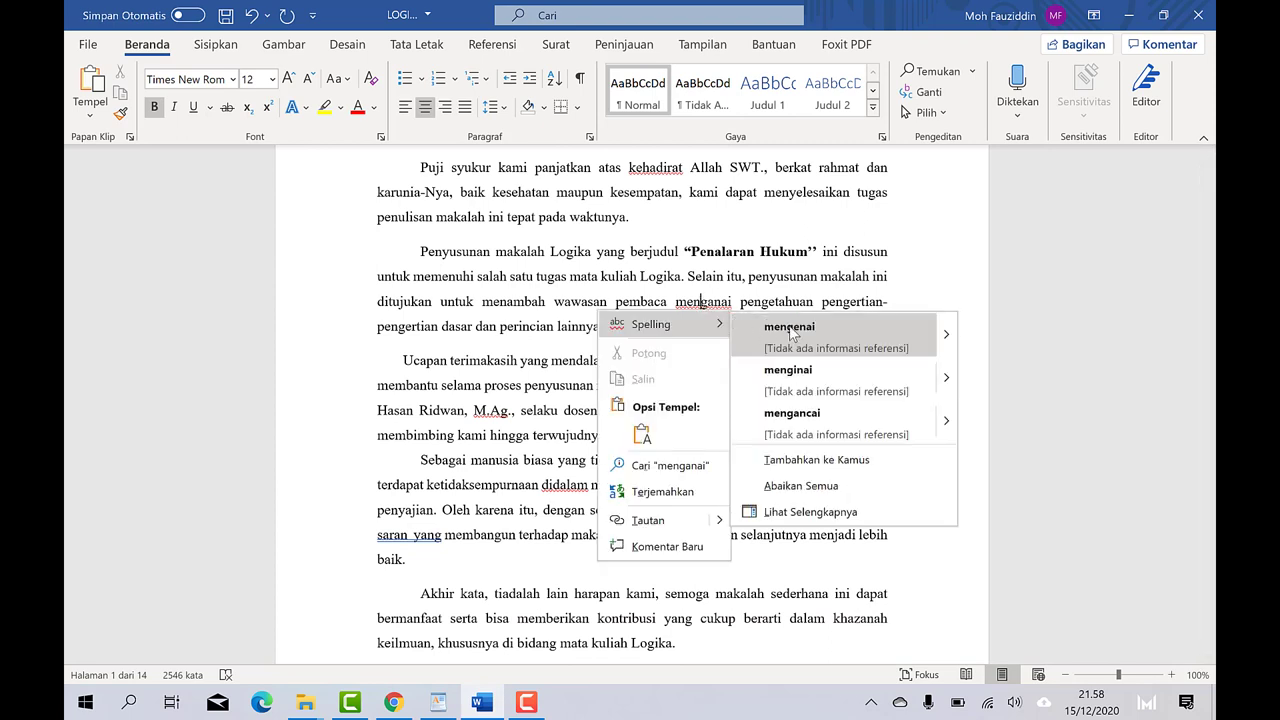
pyautogui.click(790, 333)
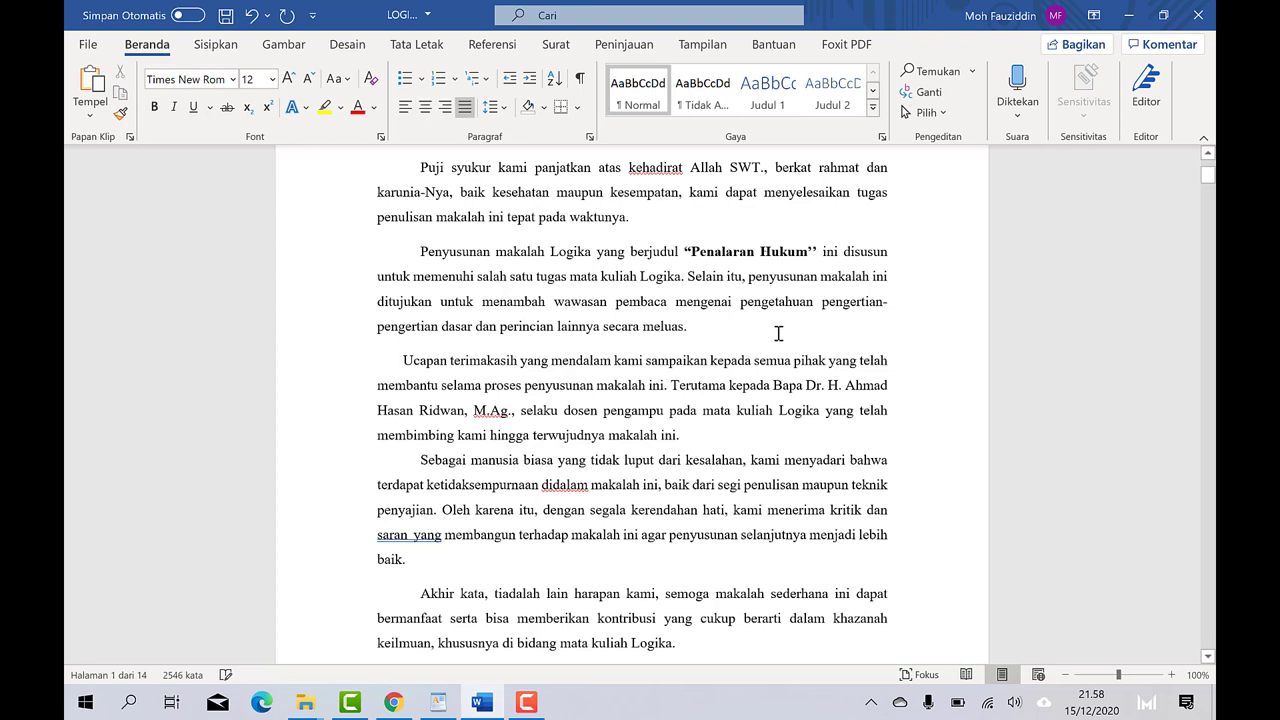
pyautogui.rightClick(651, 167)
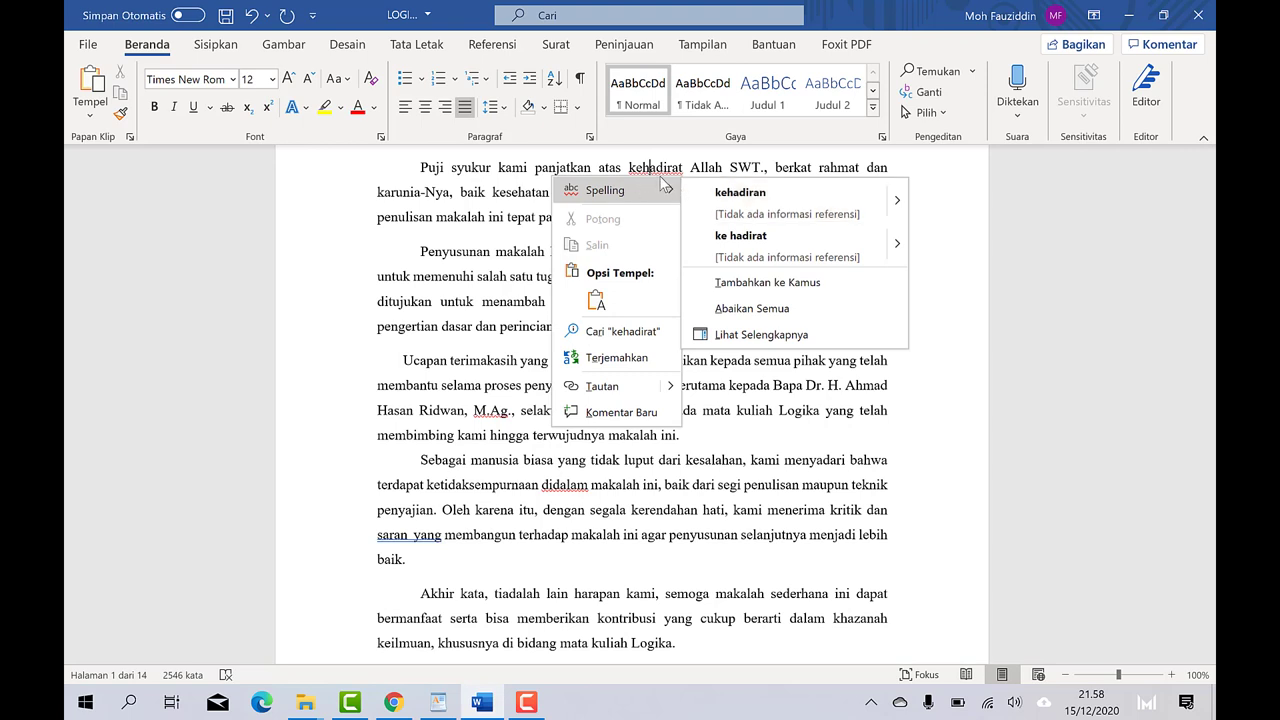
pyautogui.click(727, 245)
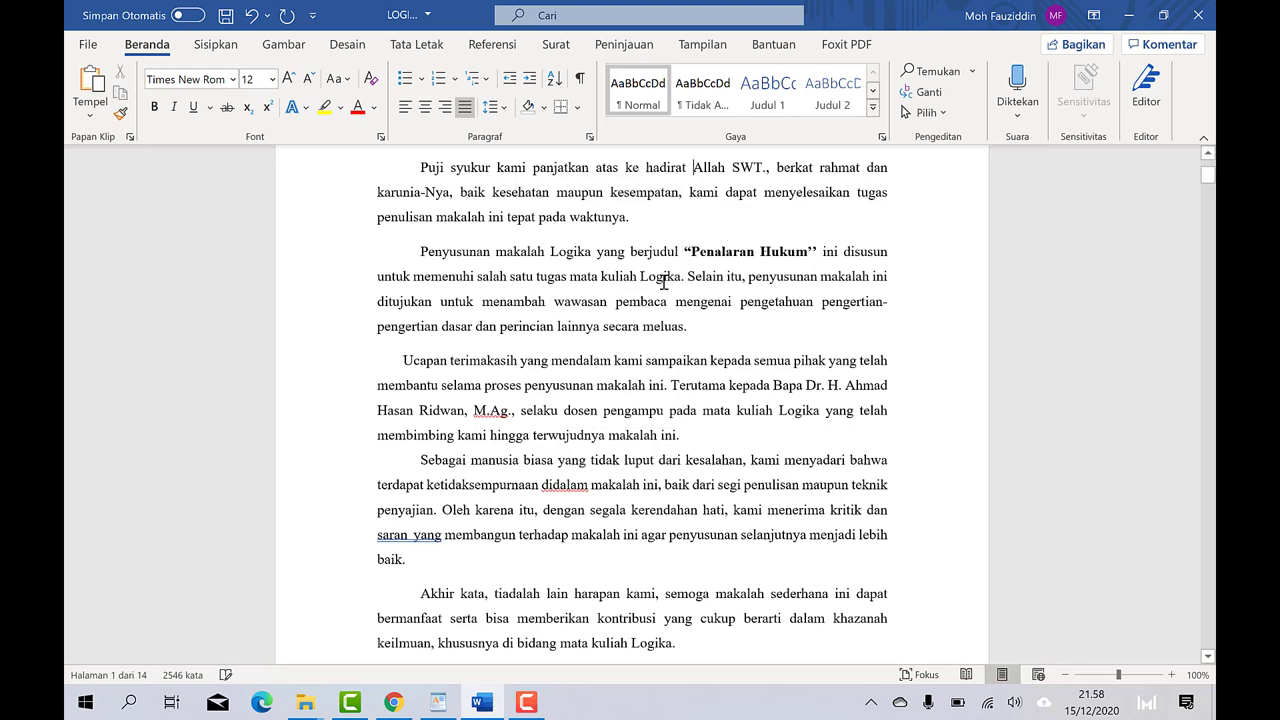
pyautogui.scroll(-1, 645, 307)
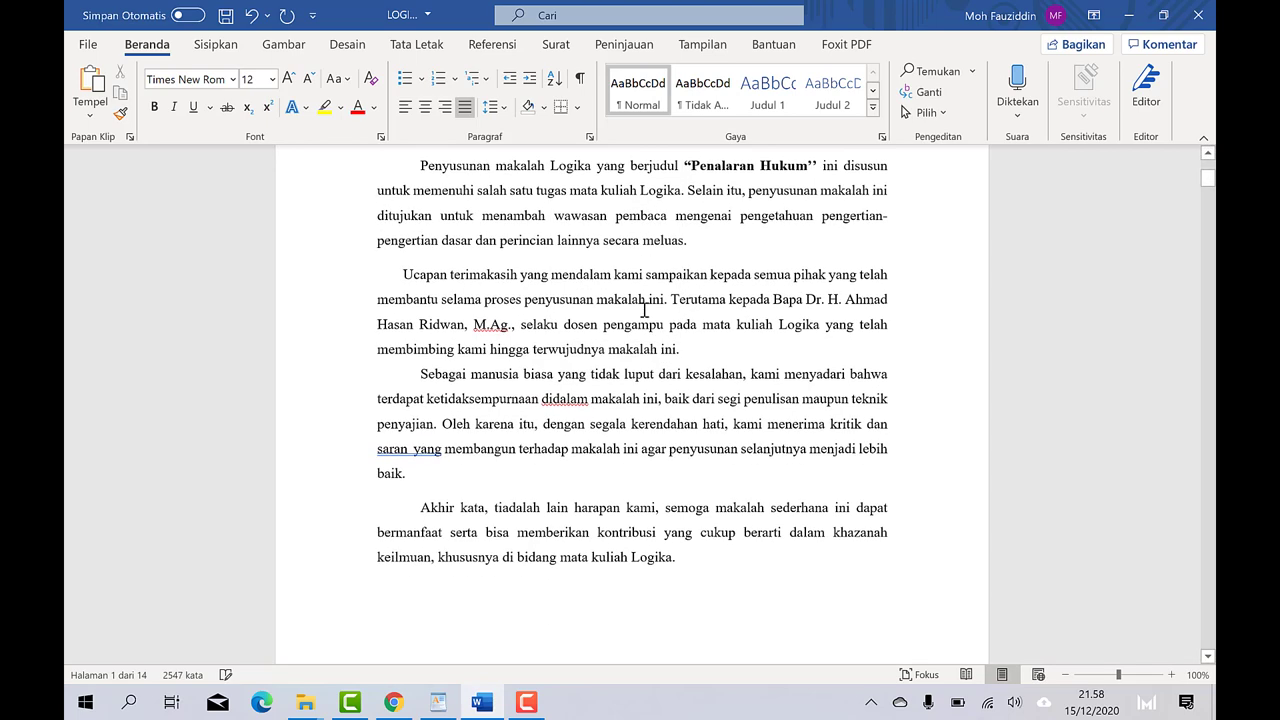
pyautogui.rightClick(560, 400)
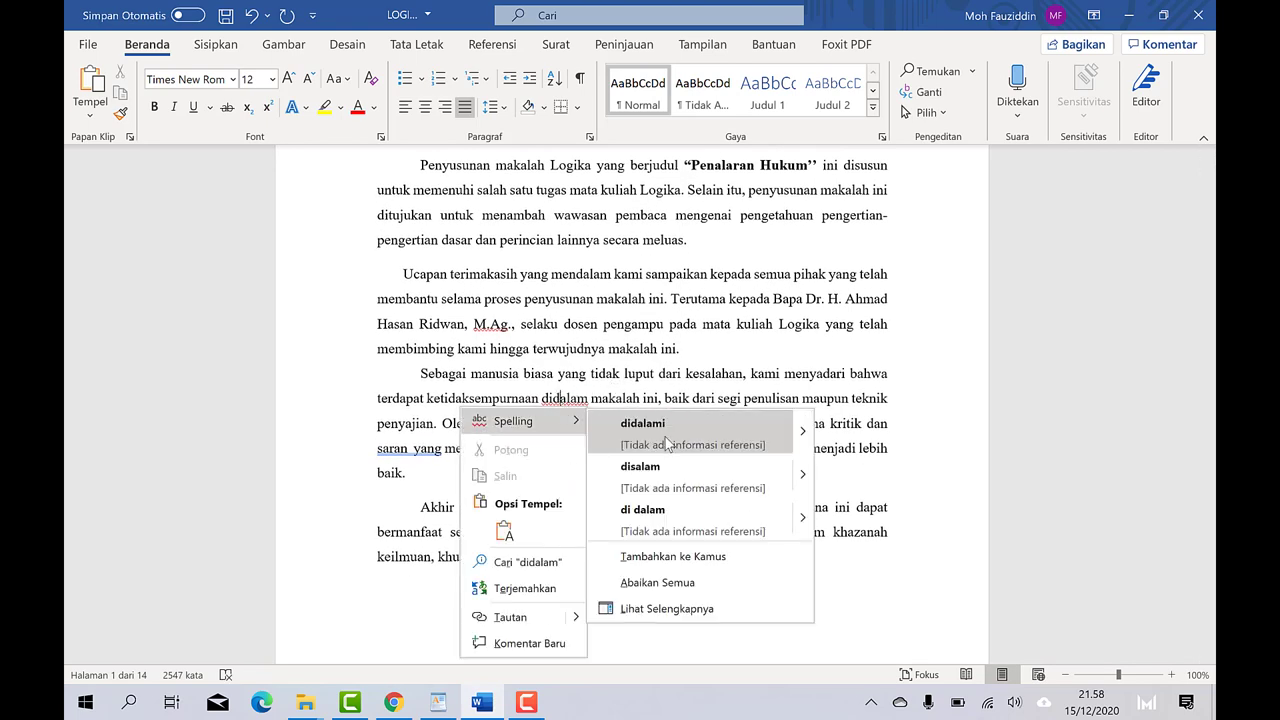
pyautogui.click(664, 512)
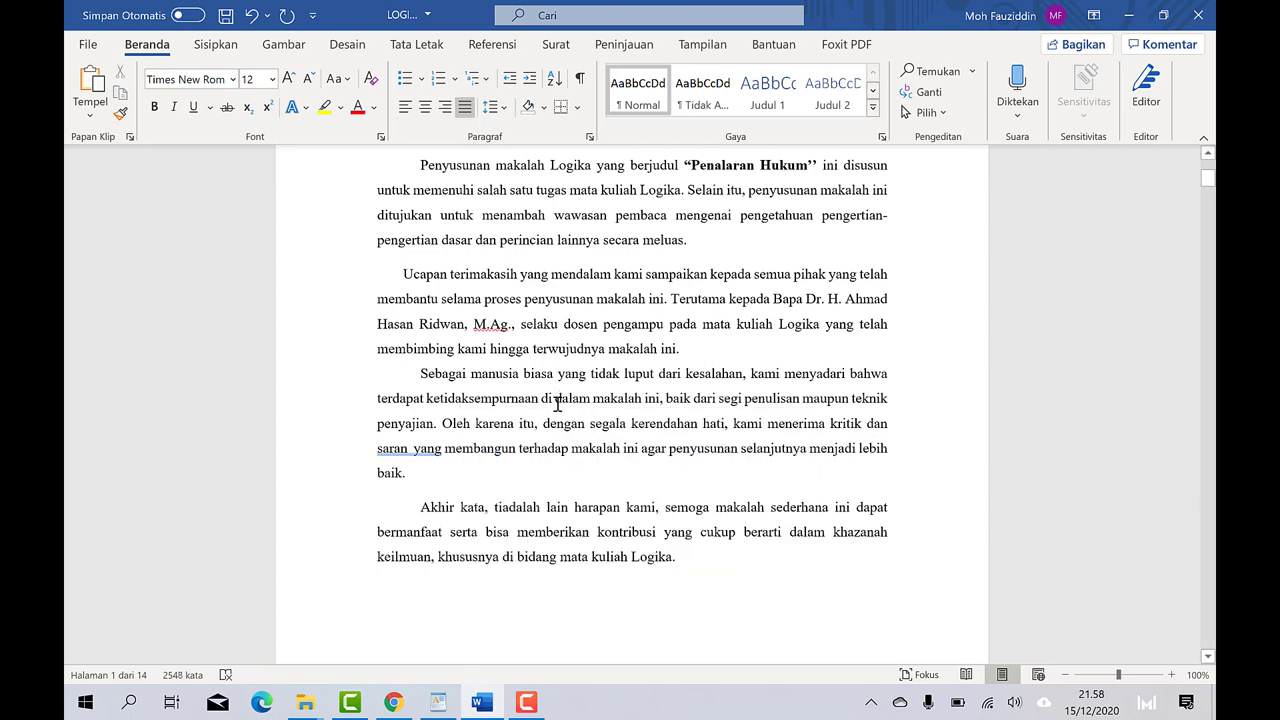
# - Scroll down to page 4 and correct ketentun to ketentuan
pyautogui.scroll(-4, 558, 402)
pyautogui.scroll(-3, 558, 402)
pyautogui.scroll(-3, 559, 402)
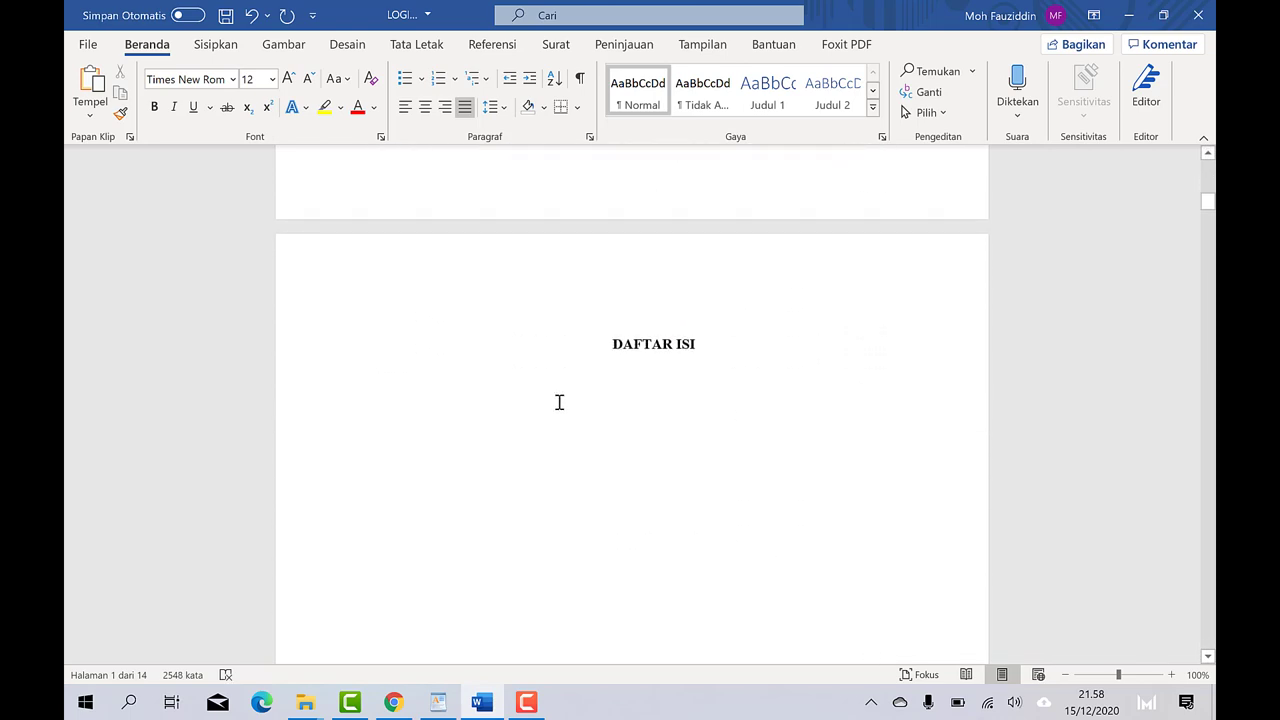
pyautogui.scroll(-4, 559, 402)
pyautogui.scroll(-5, 566, 398)
pyautogui.scroll(-5, 572, 398)
pyautogui.scroll(-1, 577, 397)
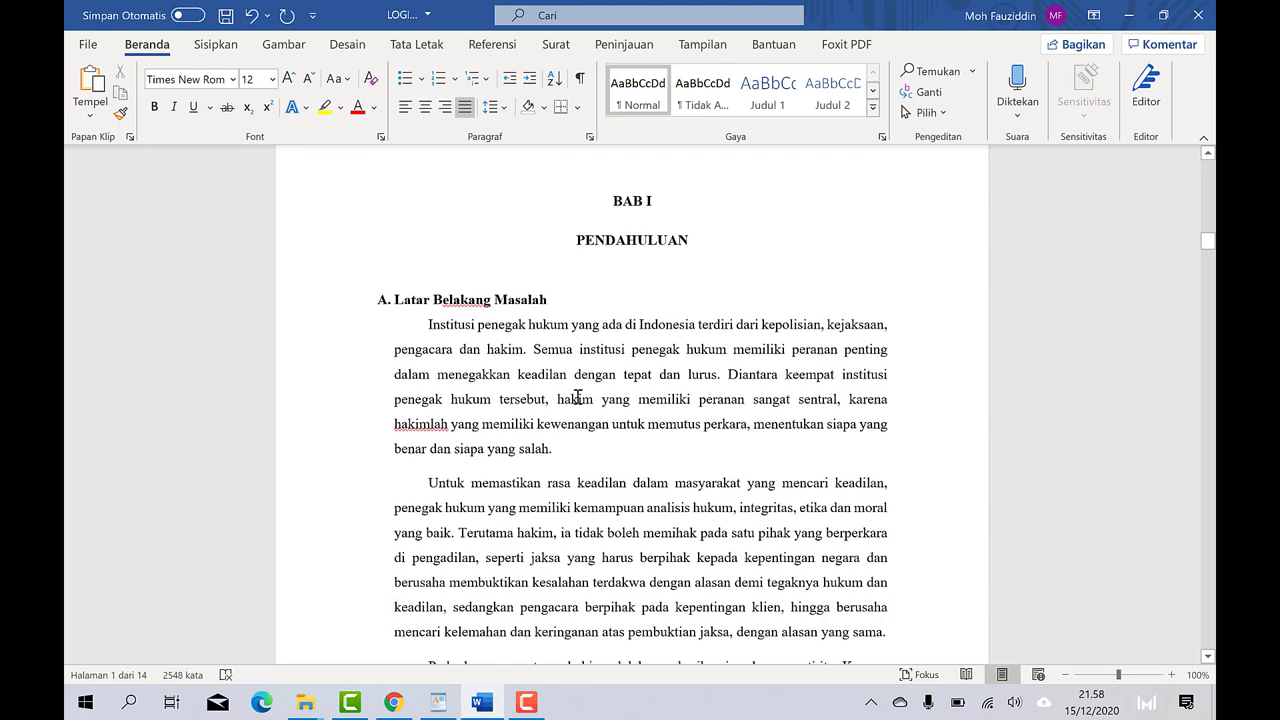
pyautogui.scroll(-1, 548, 380)
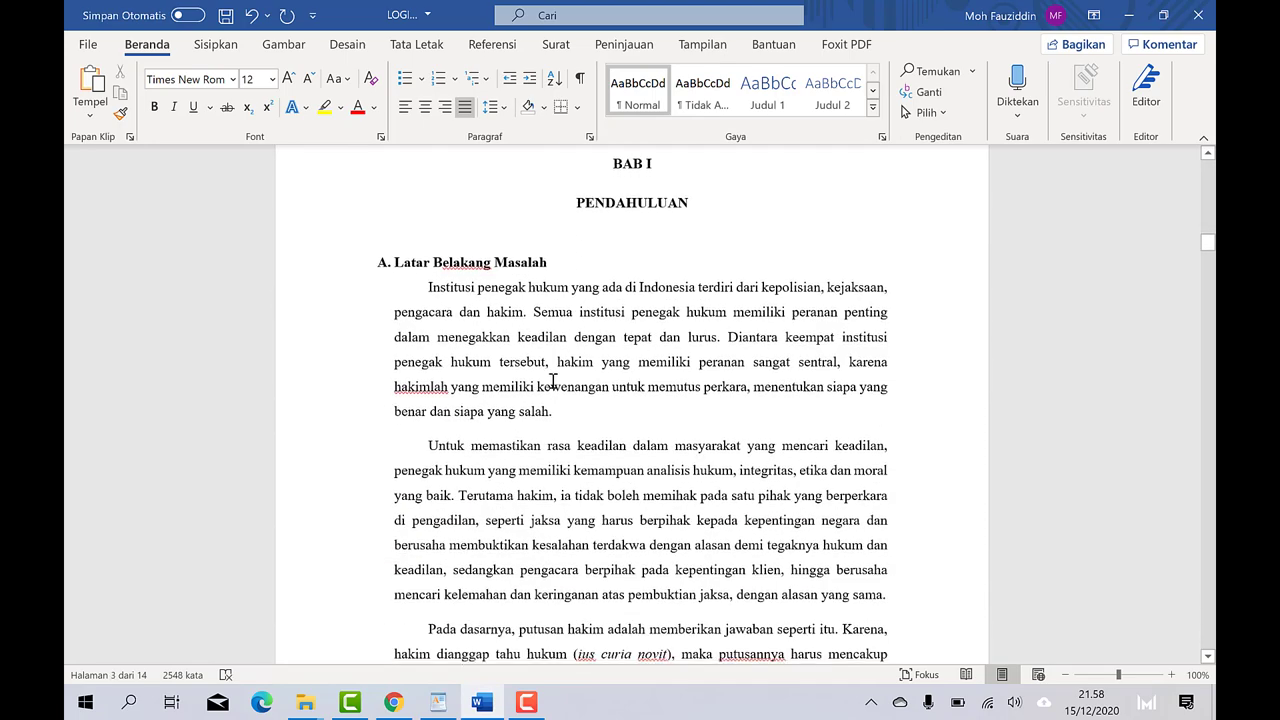
pyautogui.scroll(-2, 552, 381)
pyautogui.scroll(-5, 600, 376)
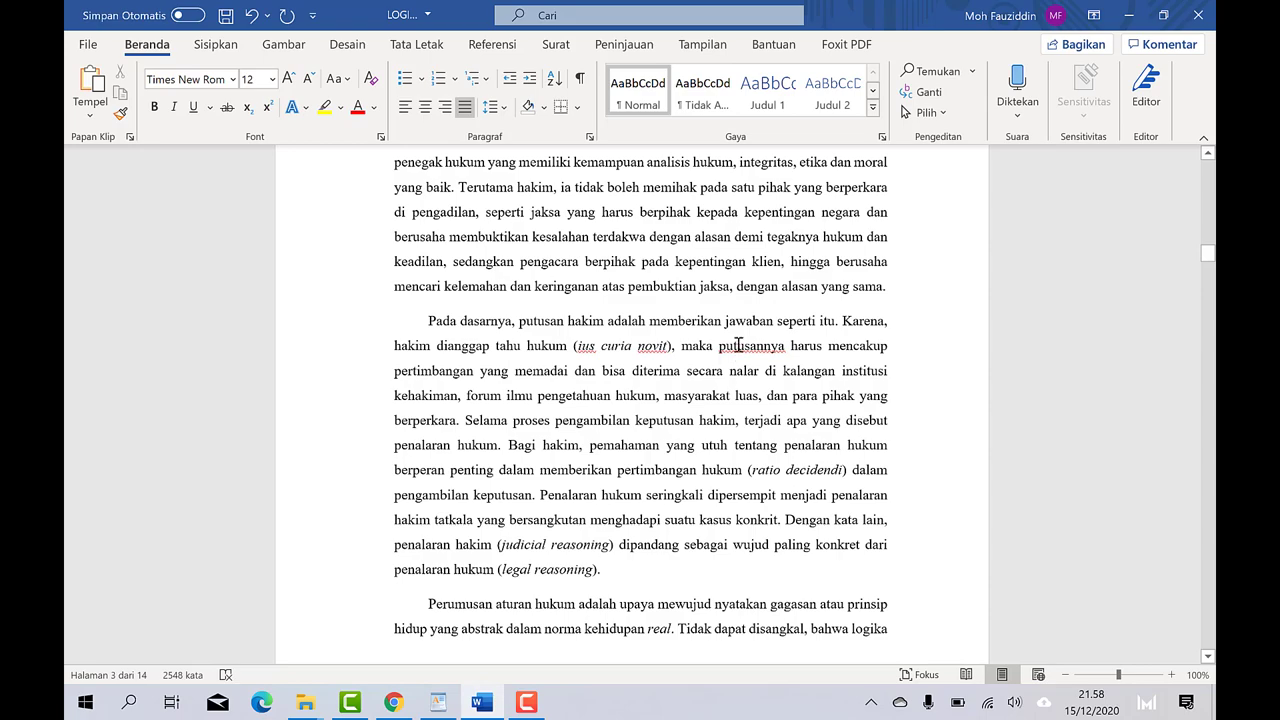
pyautogui.scroll(-5, 705, 352)
pyautogui.scroll(-5, 700, 354)
pyautogui.scroll(-5, 698, 358)
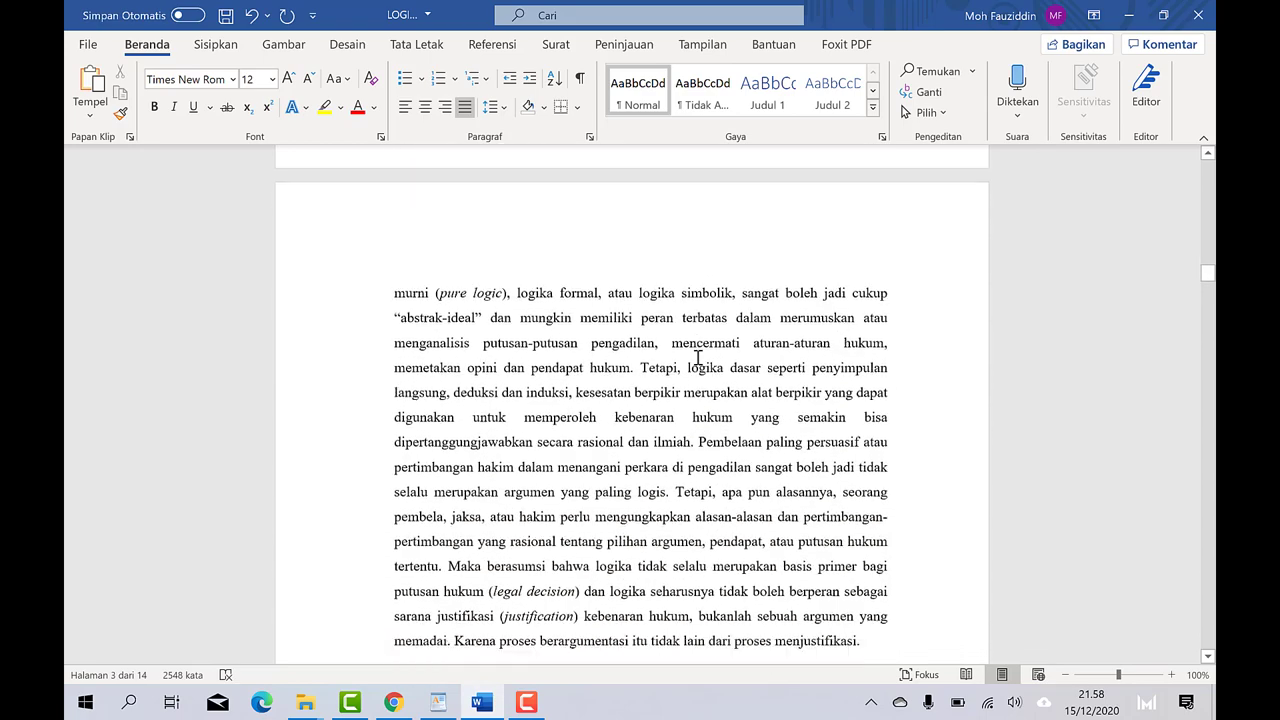
pyautogui.scroll(-5, 698, 358)
pyautogui.scroll(-6, 700, 357)
pyautogui.scroll(-3, 690, 345)
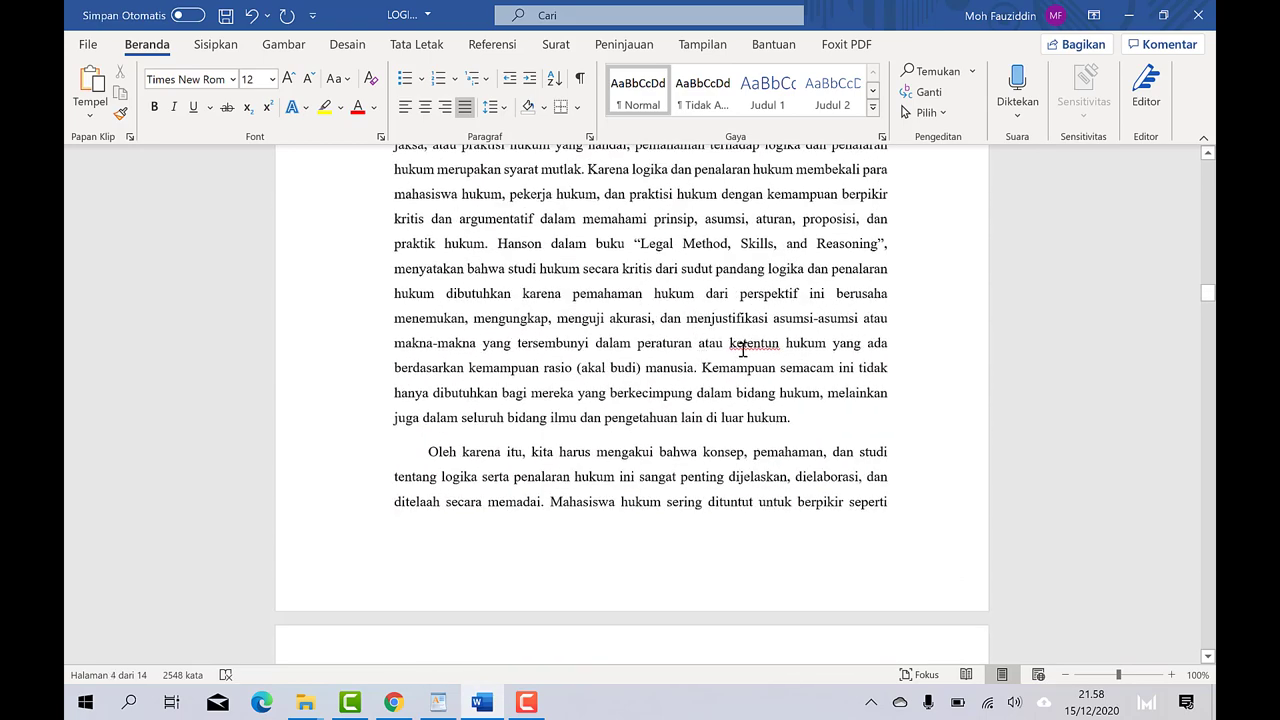
pyautogui.rightClick(745, 344)
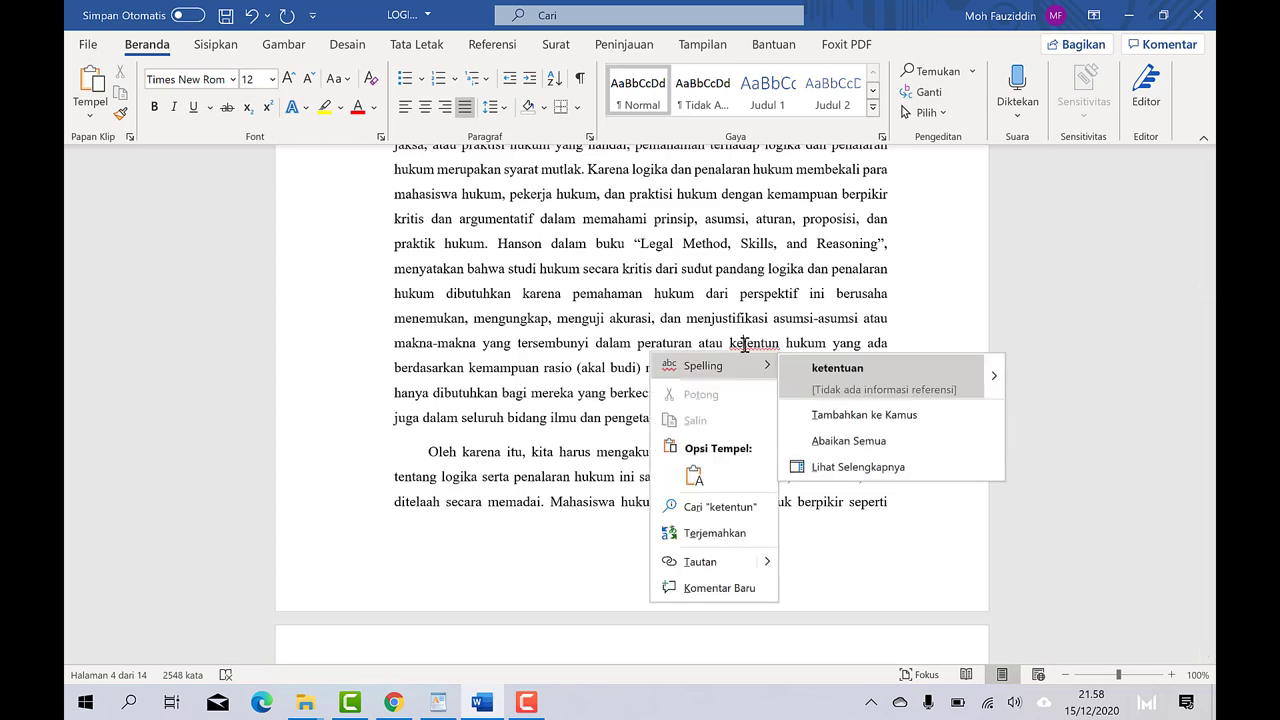
pyautogui.click(830, 373)
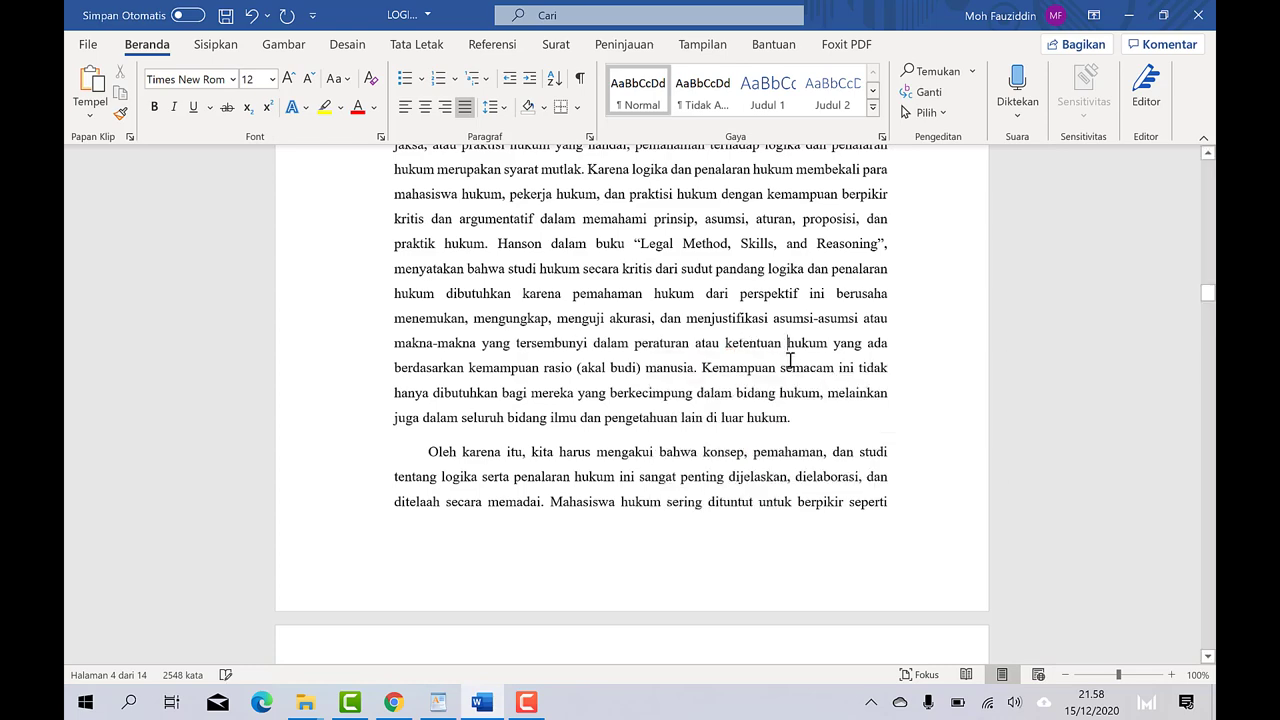
# - Scroll through the BAB III Pembahasan pages to review the remaining red underlines
pyautogui.scroll(-1, 750, 367)
pyautogui.scroll(-4, 750, 367)
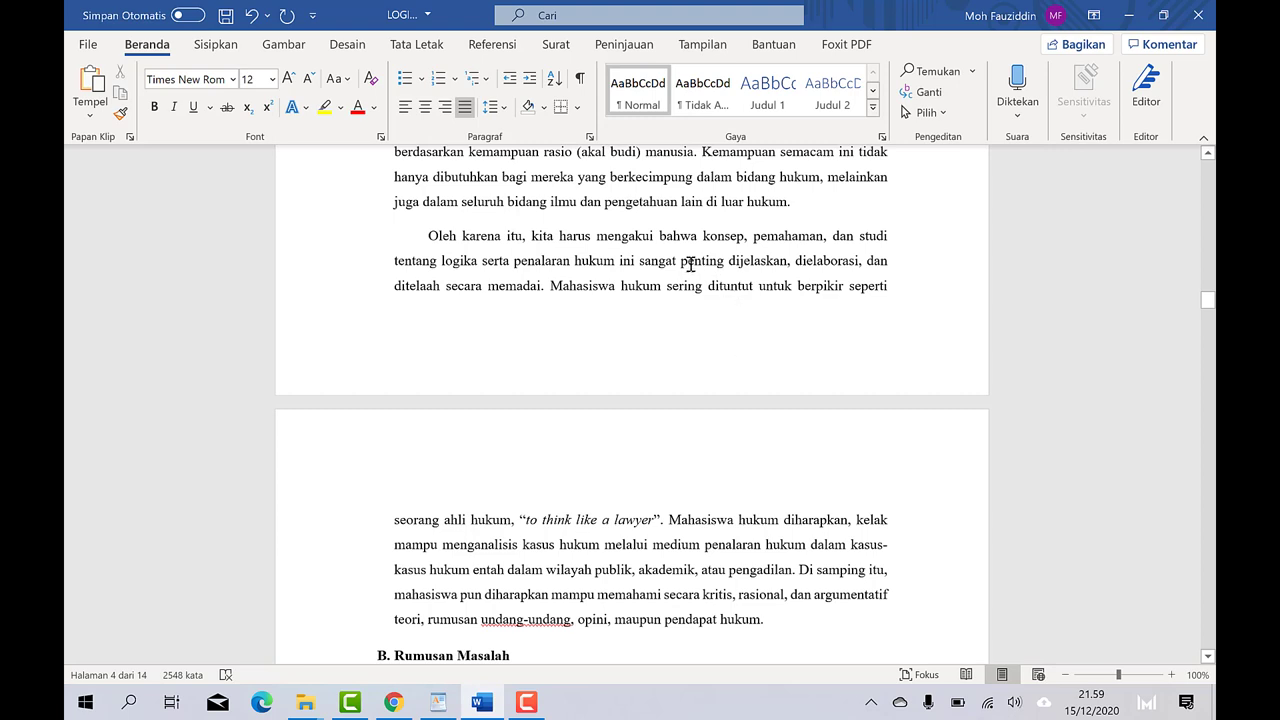
pyautogui.scroll(-3, 680, 330)
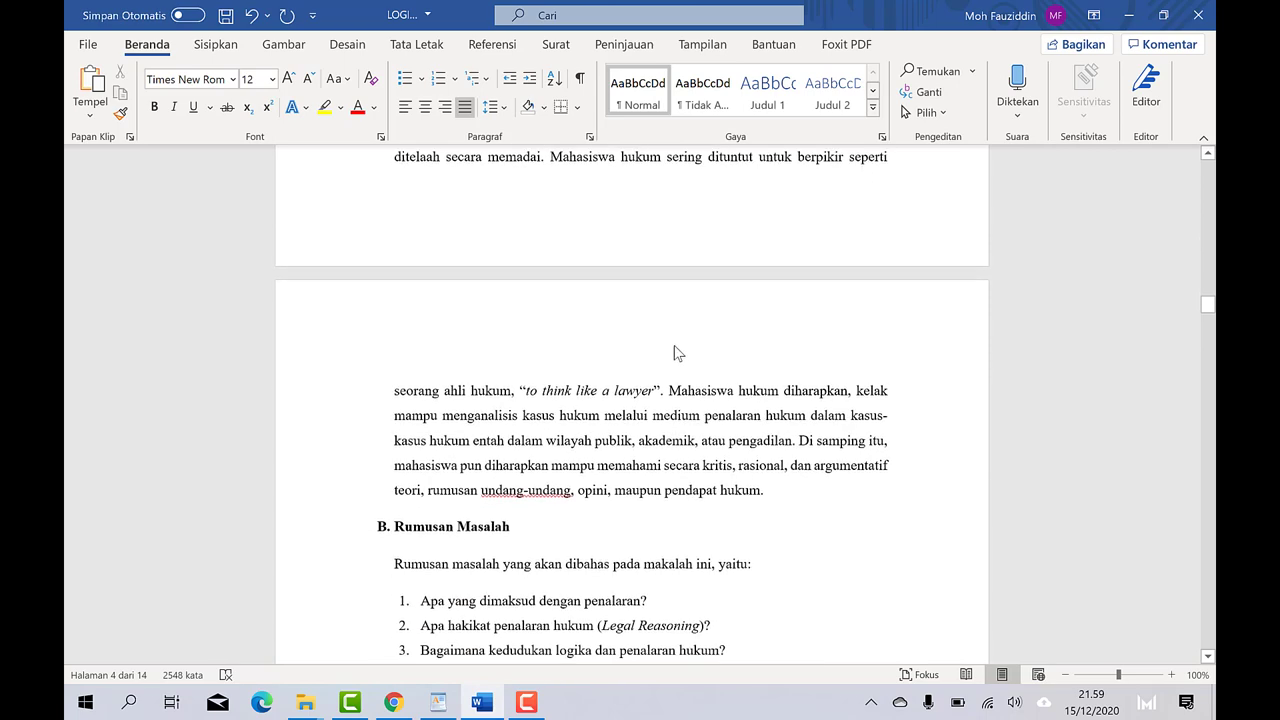
pyautogui.scroll(-3, 443, 477)
pyautogui.scroll(-1, 607, 473)
pyautogui.scroll(-2, 607, 473)
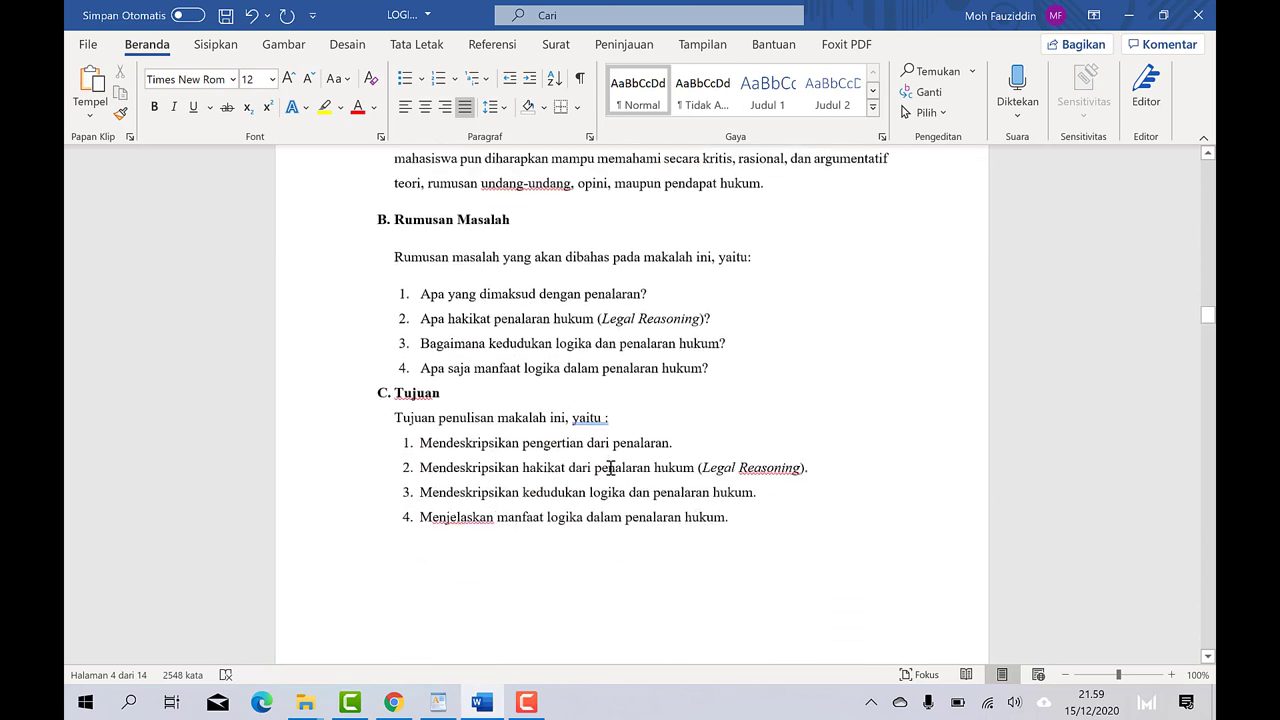
pyautogui.scroll(-4, 606, 457)
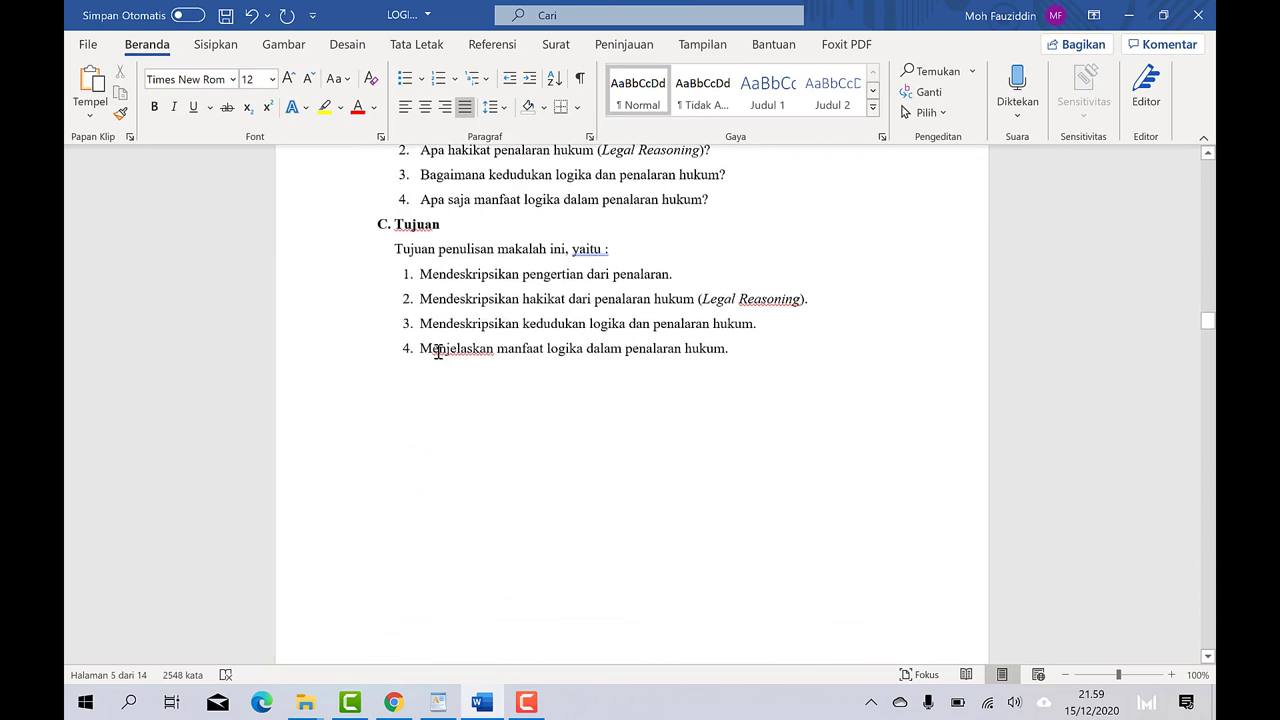
pyautogui.scroll(-2, 662, 409)
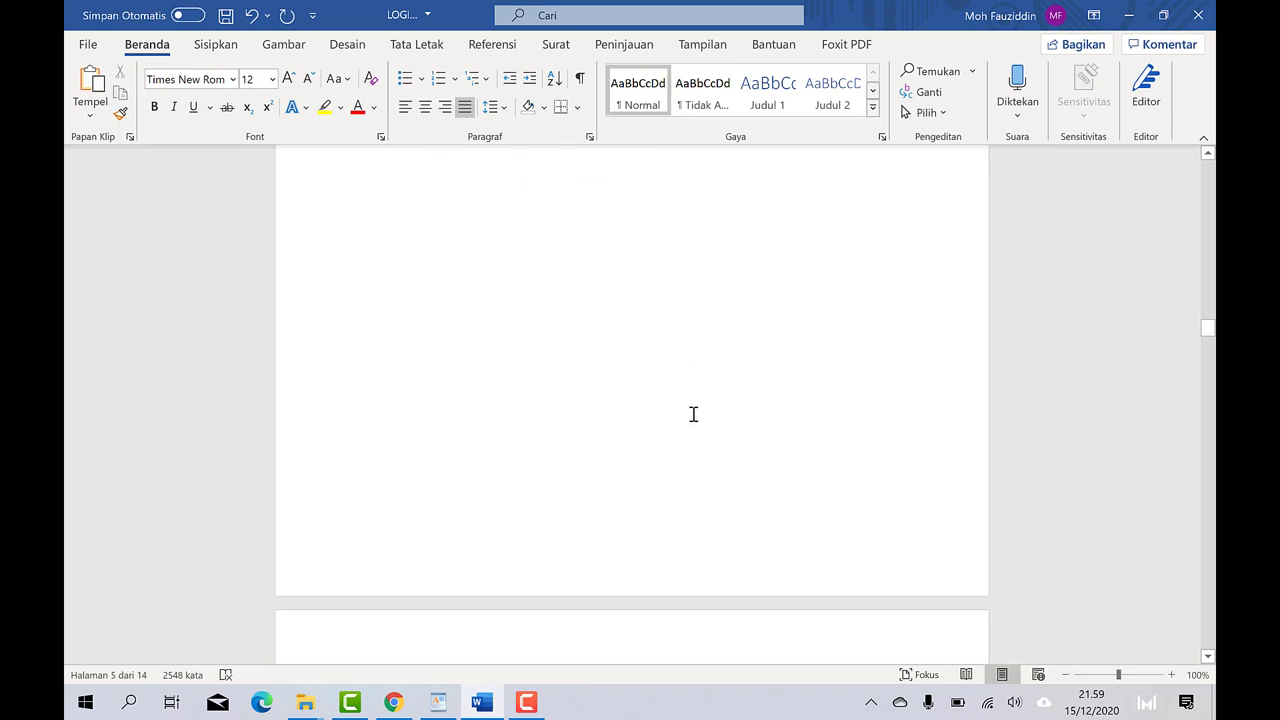
pyautogui.scroll(-7, 691, 414)
pyautogui.scroll(-3, 691, 414)
pyautogui.scroll(-1, 694, 414)
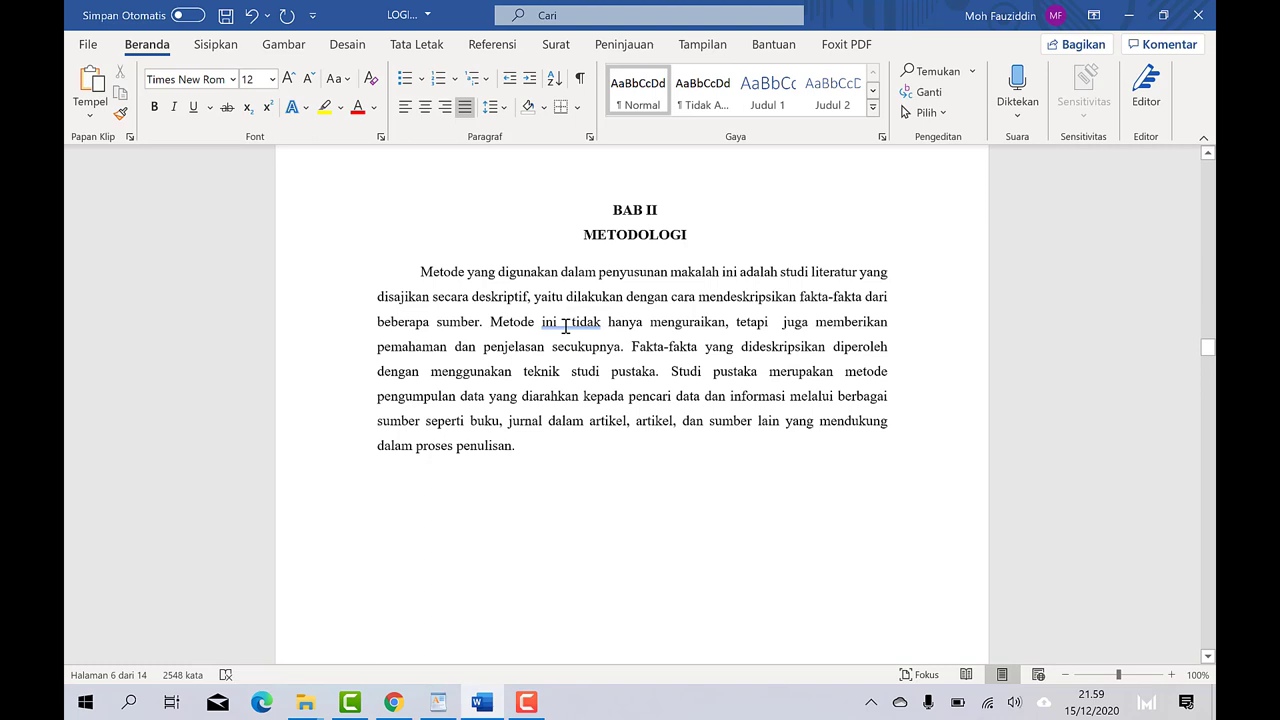
pyautogui.scroll(-2, 592, 371)
pyautogui.scroll(-3, 593, 373)
pyautogui.scroll(-3, 593, 373)
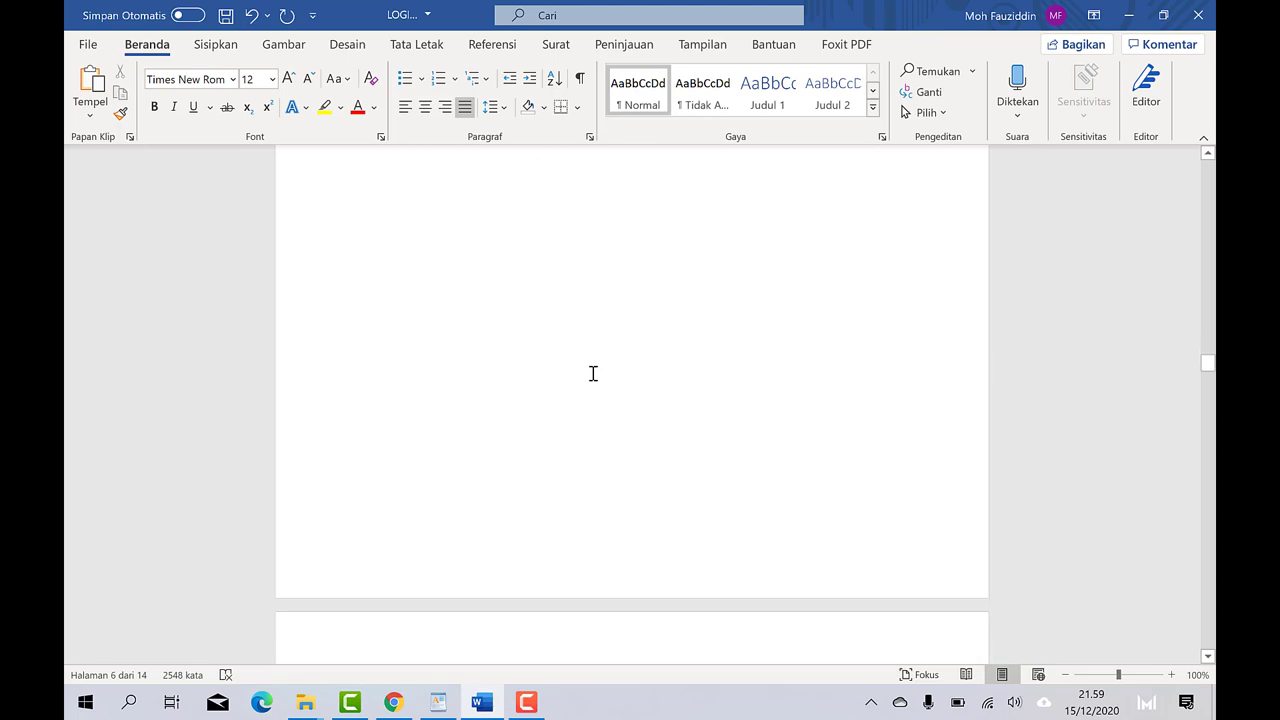
pyautogui.scroll(-3, 593, 373)
pyautogui.scroll(-4, 593, 373)
pyautogui.scroll(-1, 593, 373)
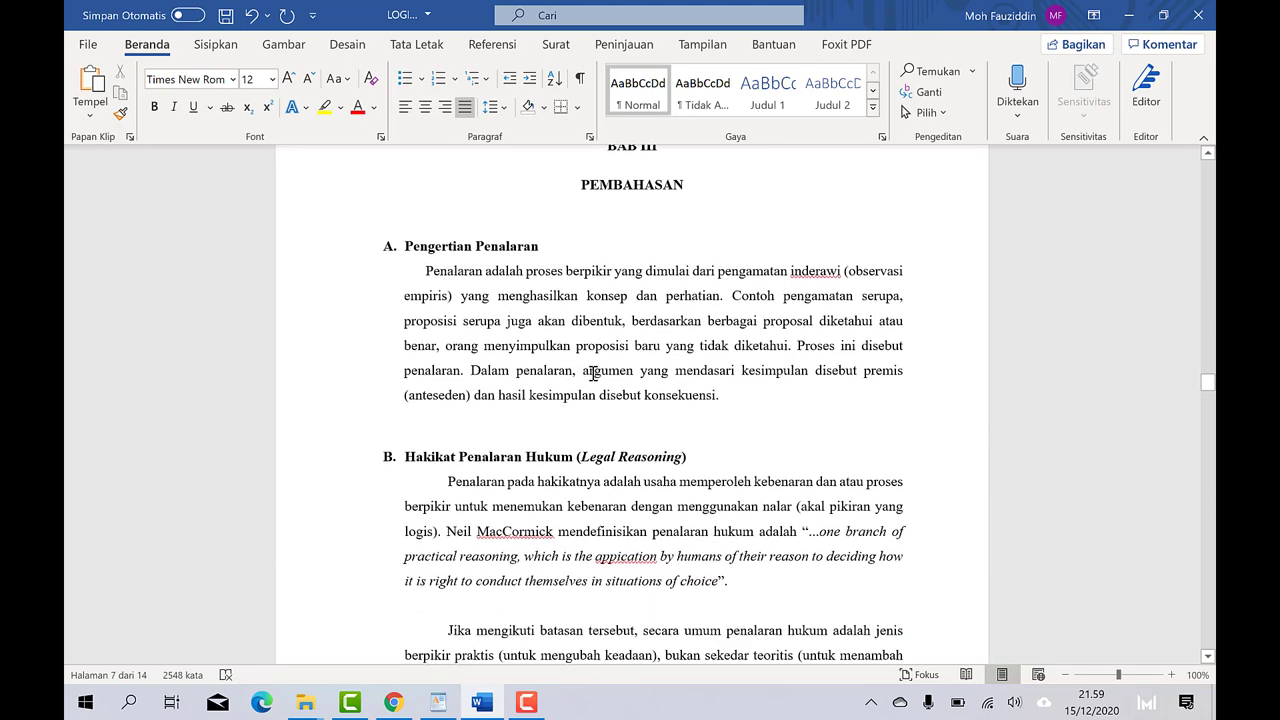
pyautogui.scroll(-1, 593, 373)
pyautogui.scroll(-1, 593, 373)
pyautogui.scroll(-2, 593, 373)
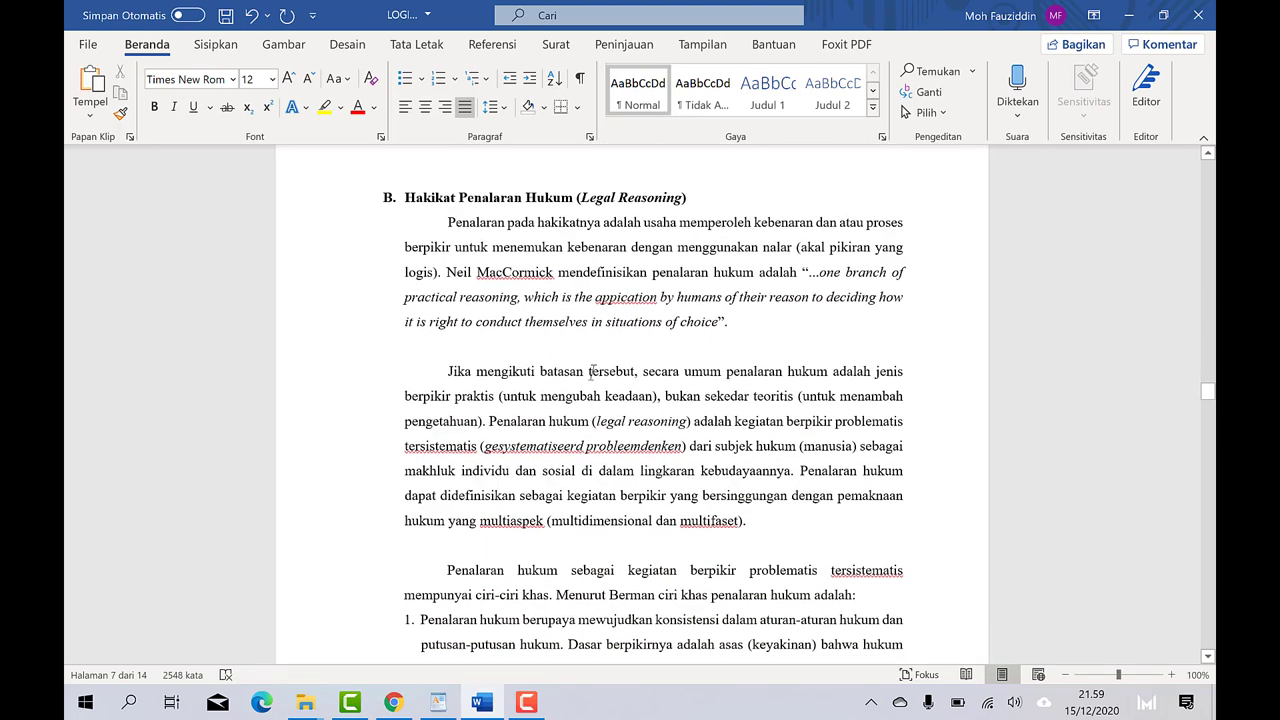
pyautogui.scroll(-1, 592, 371)
pyautogui.scroll(-1, 593, 373)
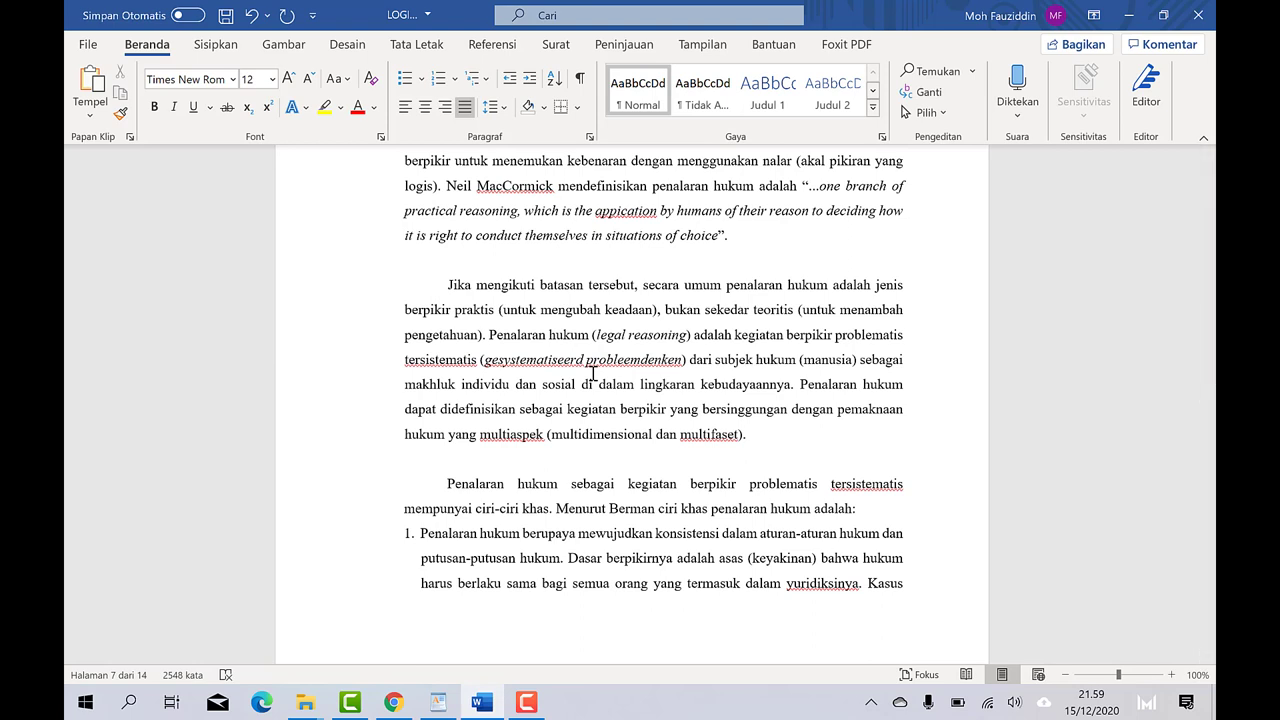
pyautogui.scroll(-3, 668, 338)
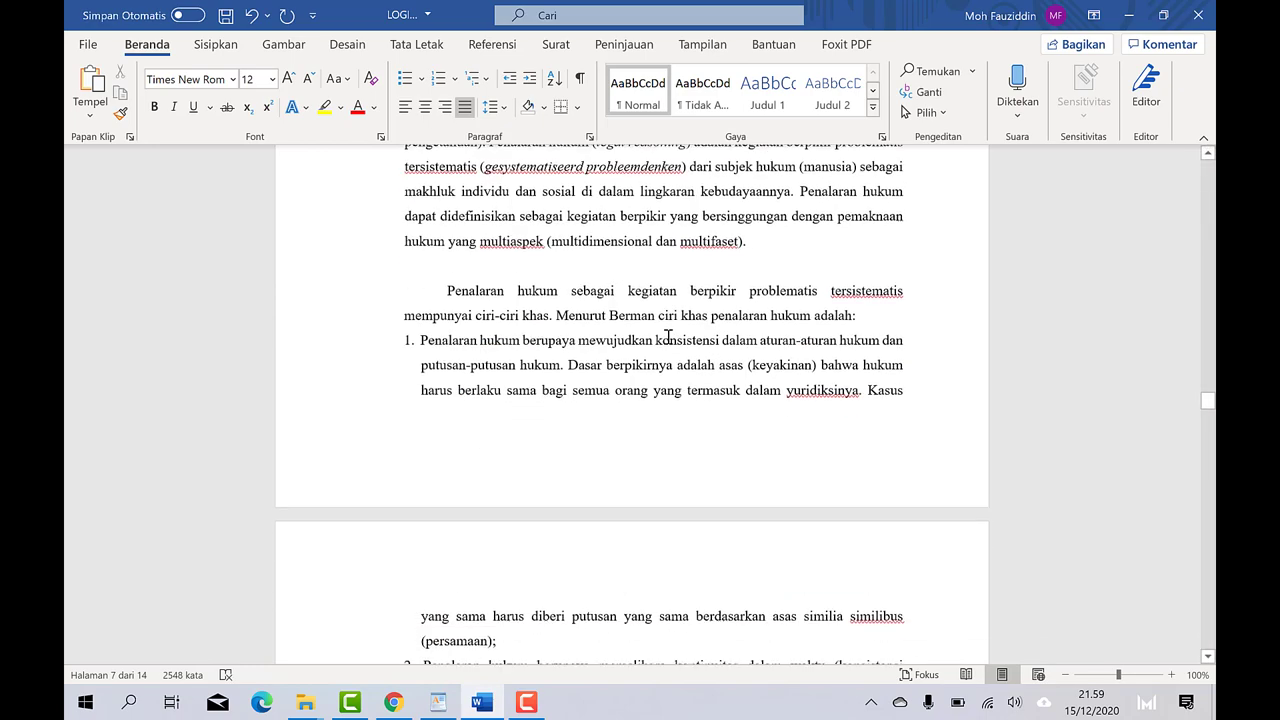
pyautogui.scroll(-3, 669, 354)
pyautogui.scroll(-5, 669, 354)
pyautogui.scroll(-6, 680, 358)
pyautogui.scroll(-5, 680, 358)
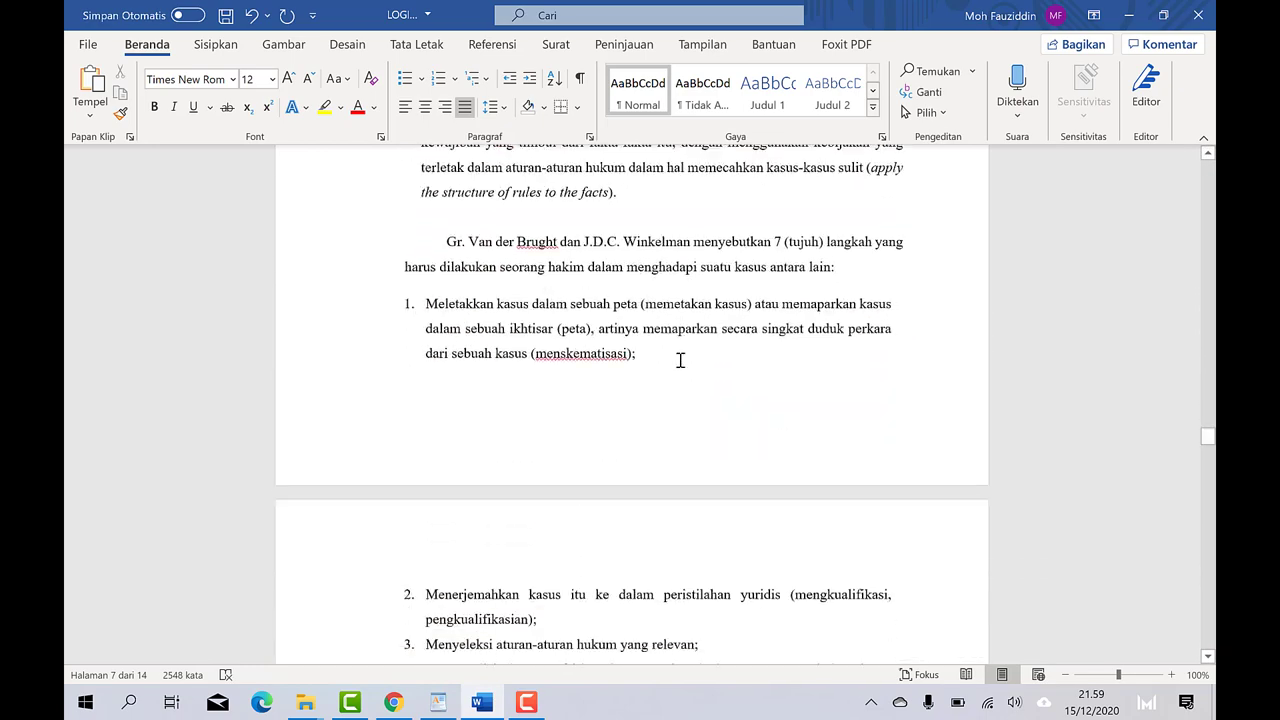
pyautogui.scroll(-3, 677, 357)
pyautogui.scroll(-1, 680, 366)
pyautogui.scroll(-4, 680, 363)
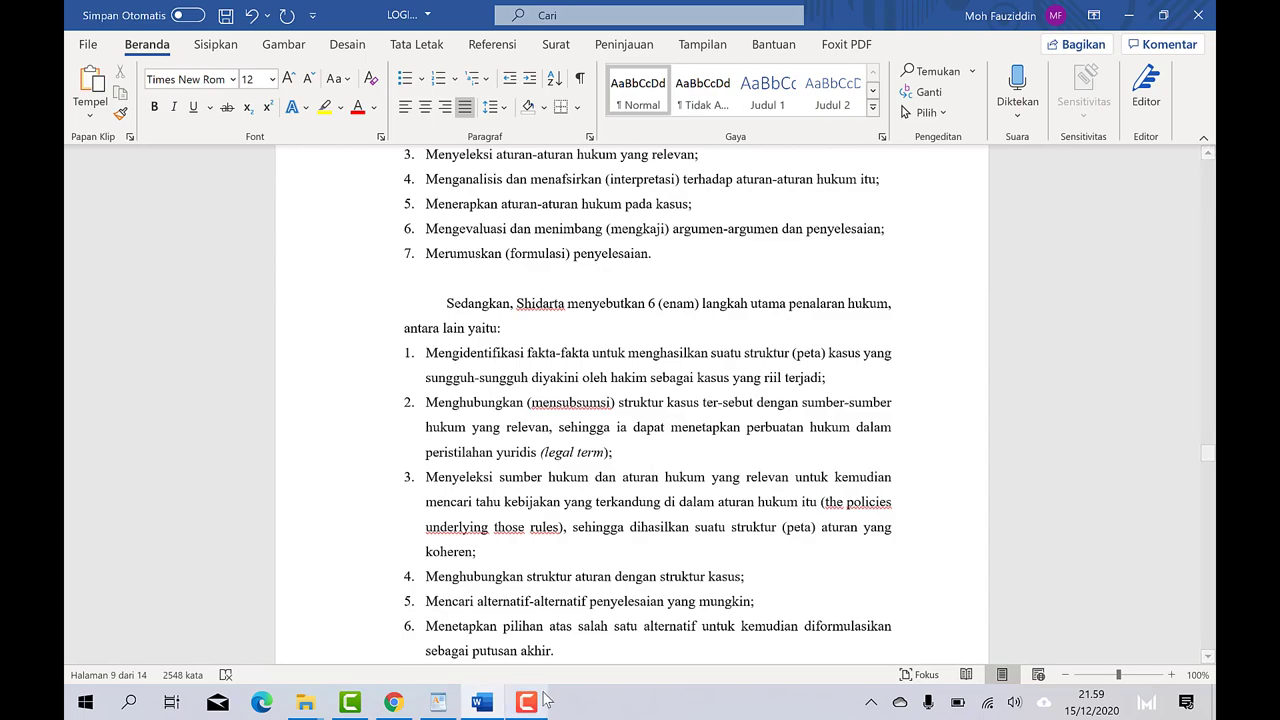